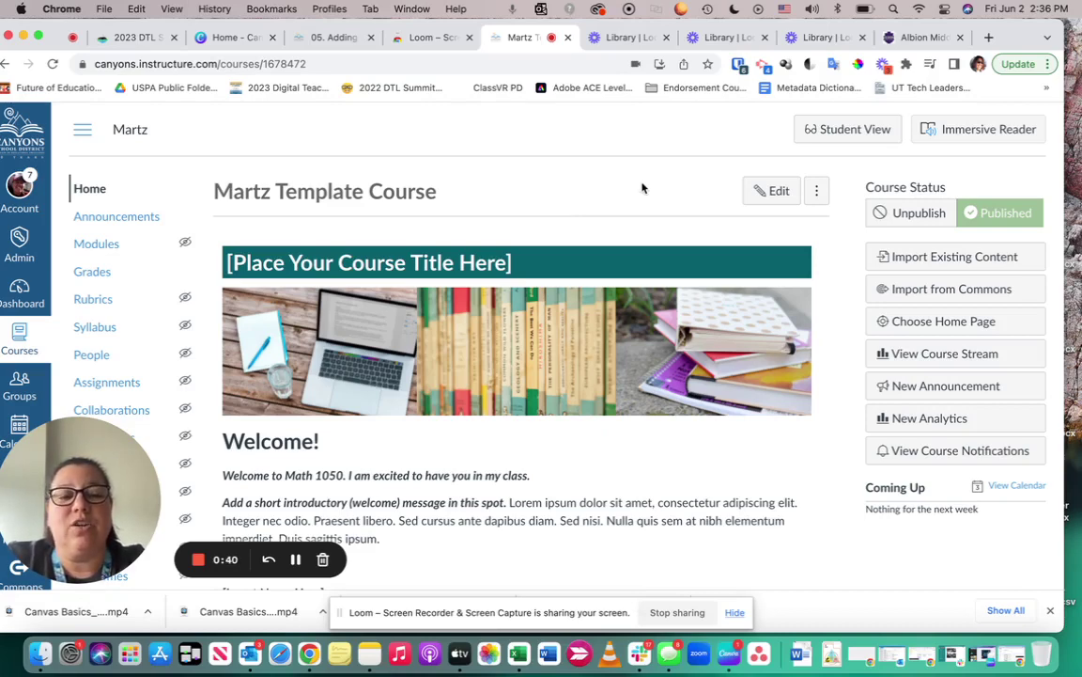
Open the course Home page in the editor and scroll down to the Contact Information section
click(776, 192)
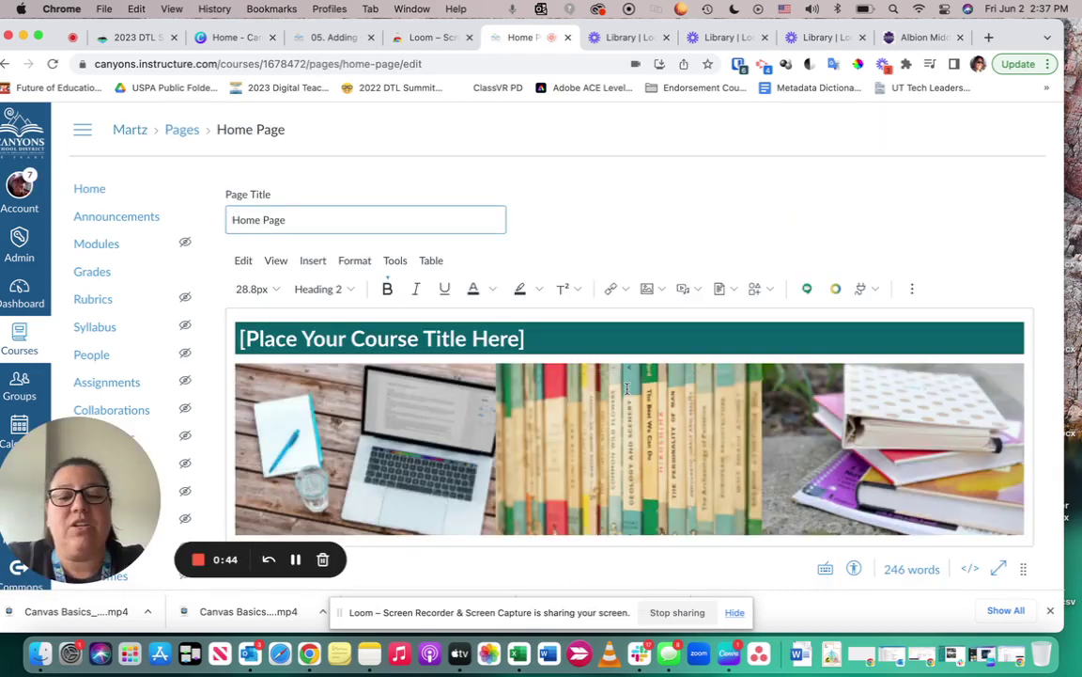
scroll(627, 388, down, 6)
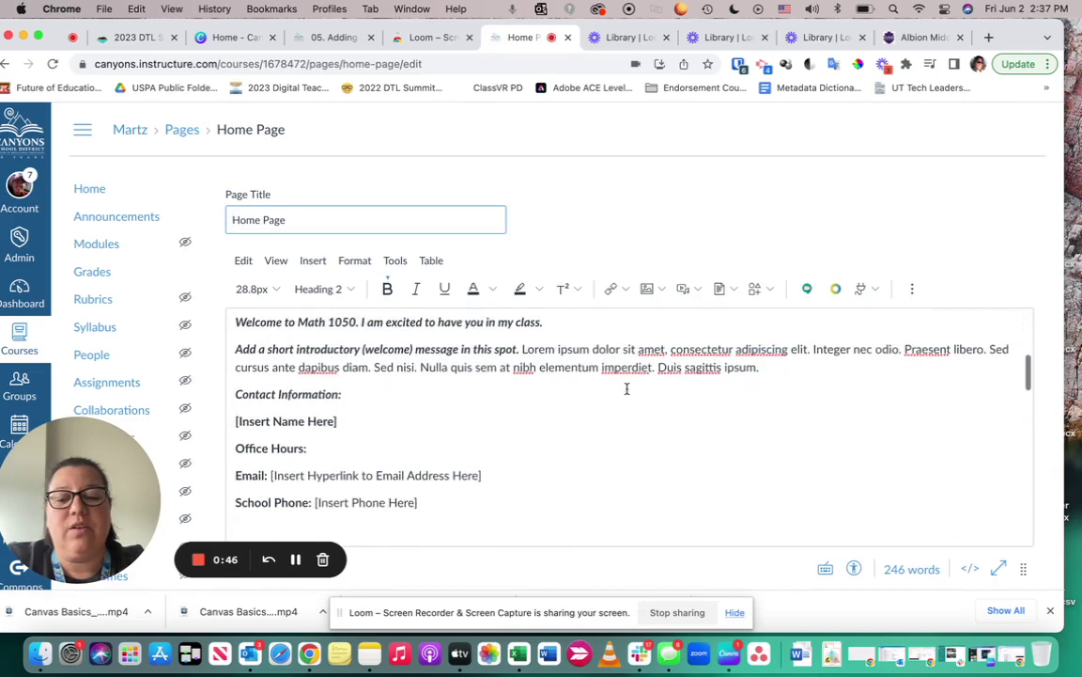
scroll(627, 389, down, 2)
Replace the '[Insert Hyperlink to Email Address Here]' placeholder with the teacher's email, keeping School Phone on a new line
click(494, 443)
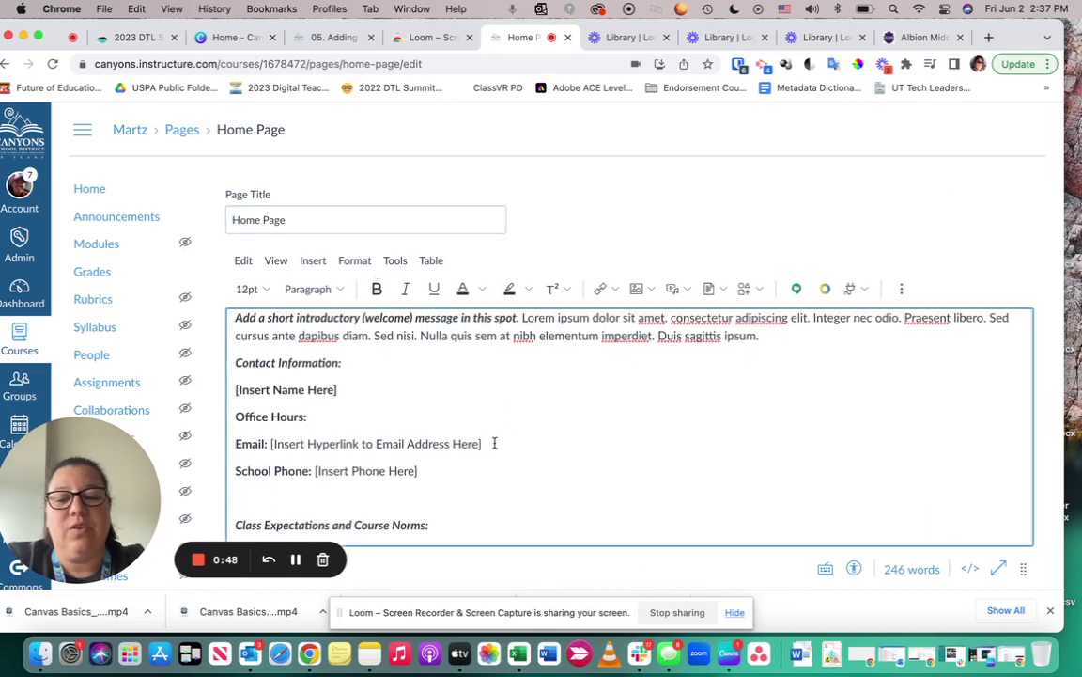
drag(493, 442, 275, 446)
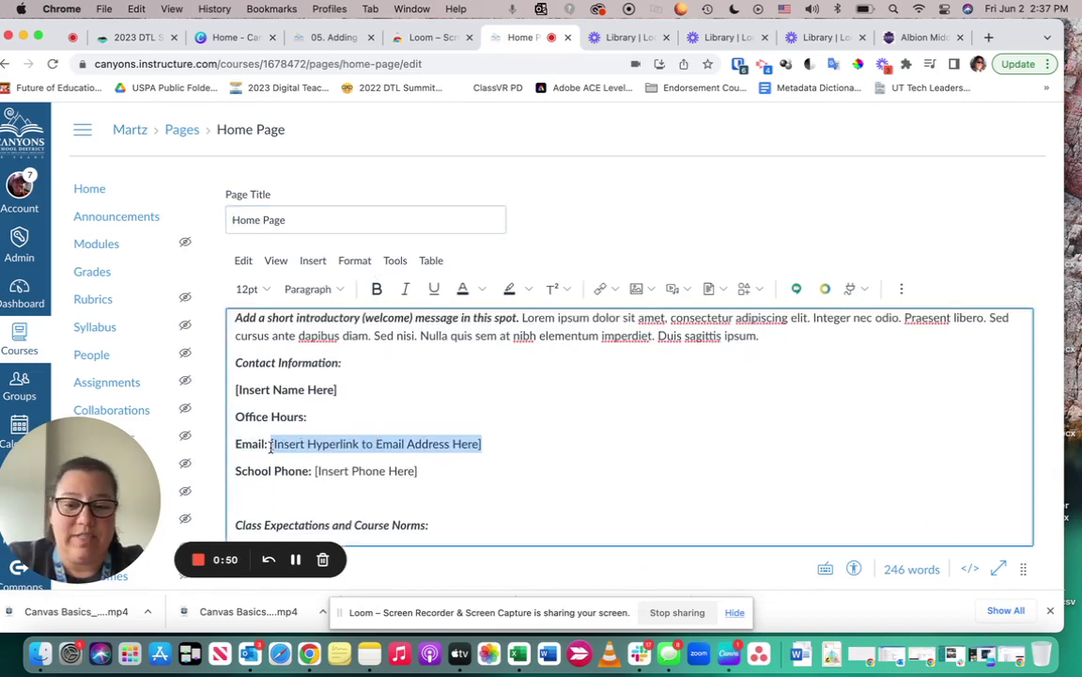
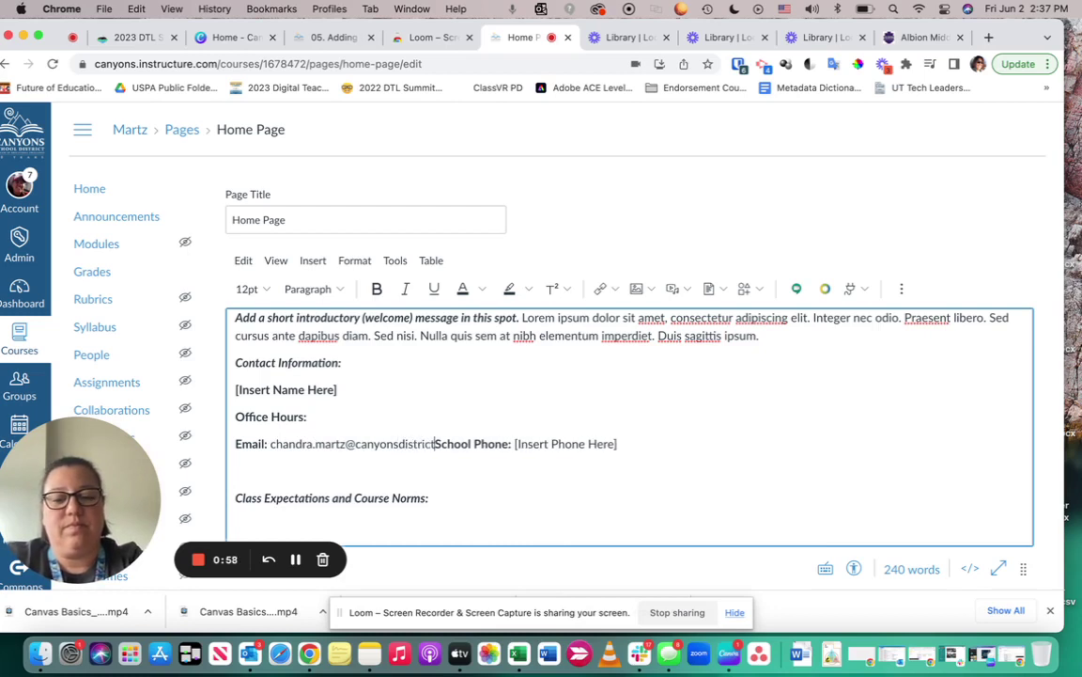
key(Return)
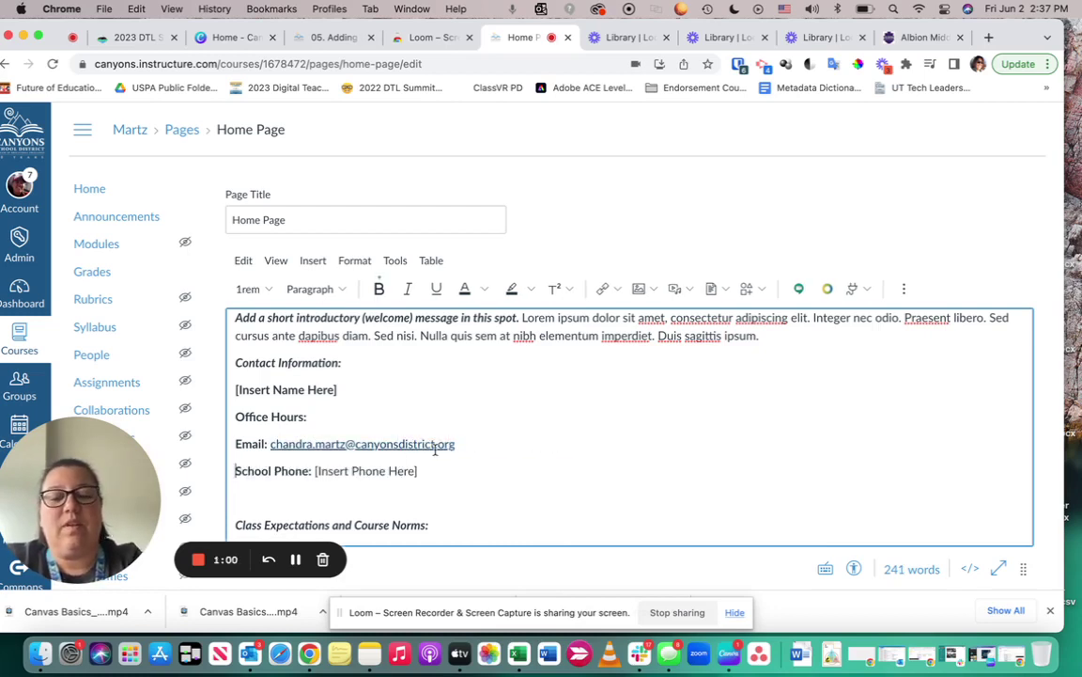
Select the whole typed email address
drag(466, 442, 271, 445)
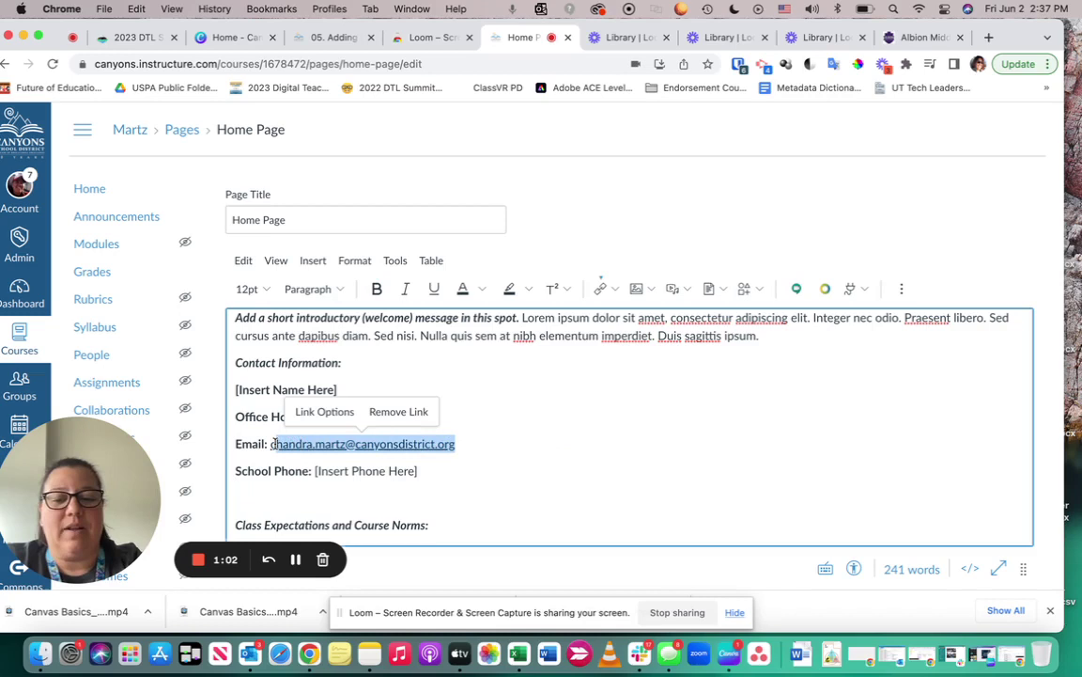
click(504, 442)
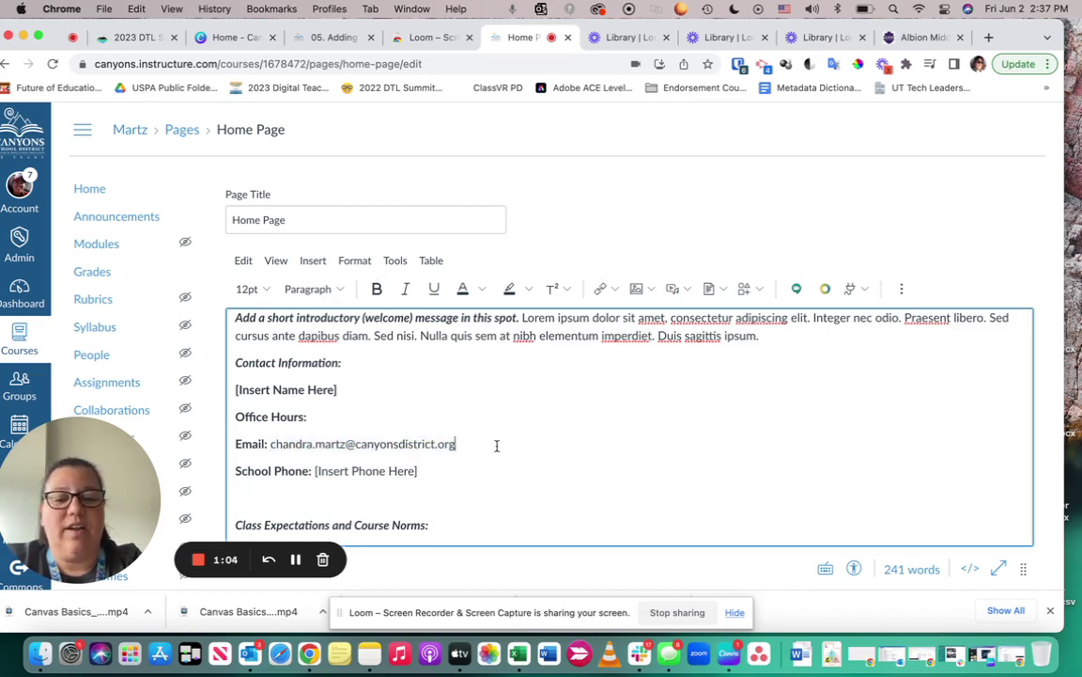
drag(460, 444, 457, 444)
click(273, 451)
Make the selected email an External Link by pasting the email address as its link target
click(616, 293)
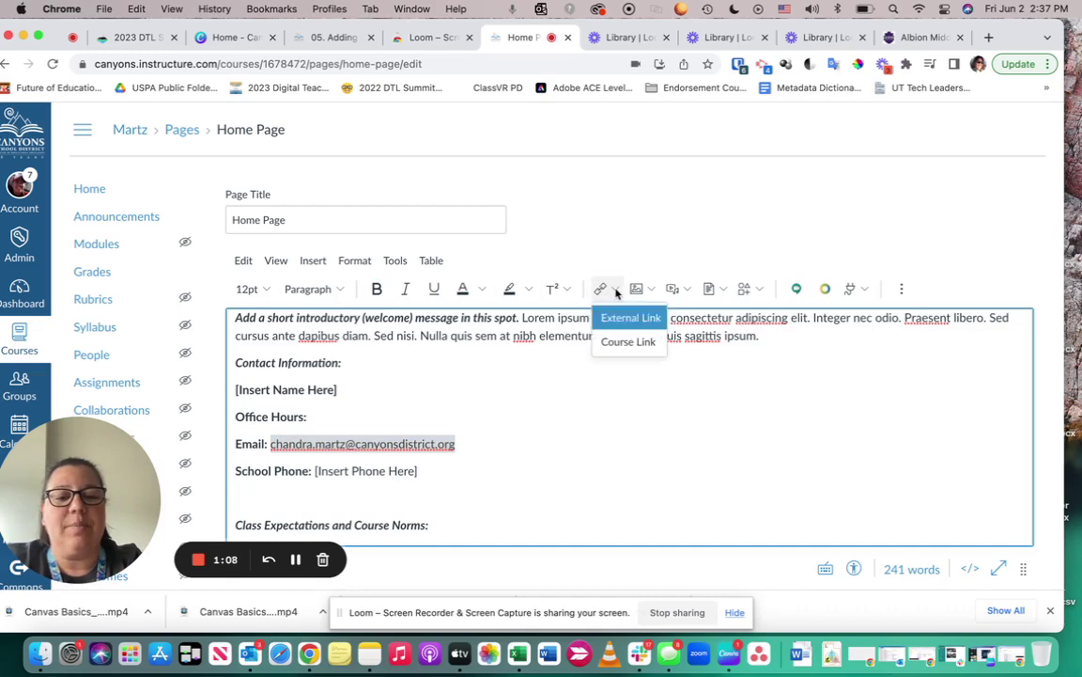
click(623, 318)
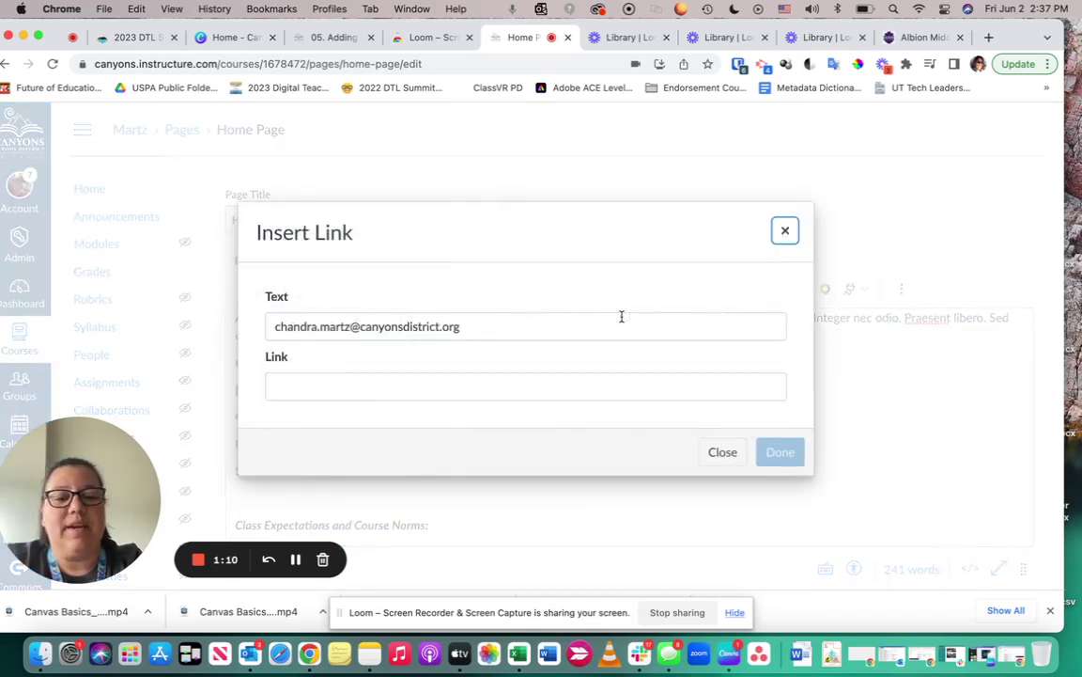
click(419, 387)
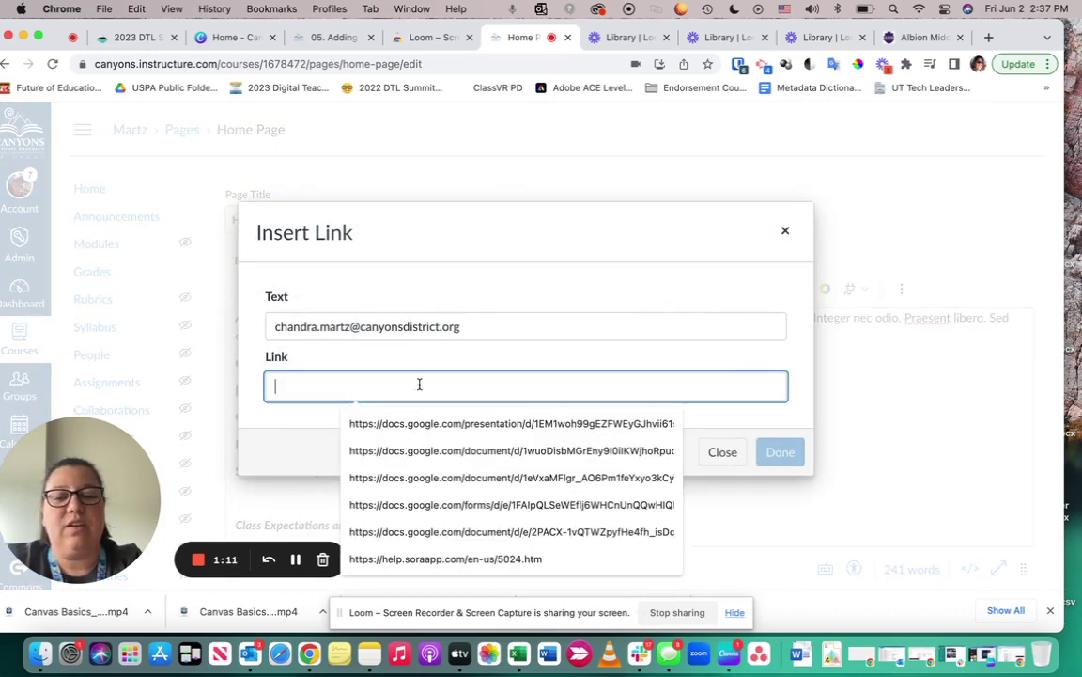
triple_click(413, 327)
key(super+c)
click(398, 389)
key(super+v)
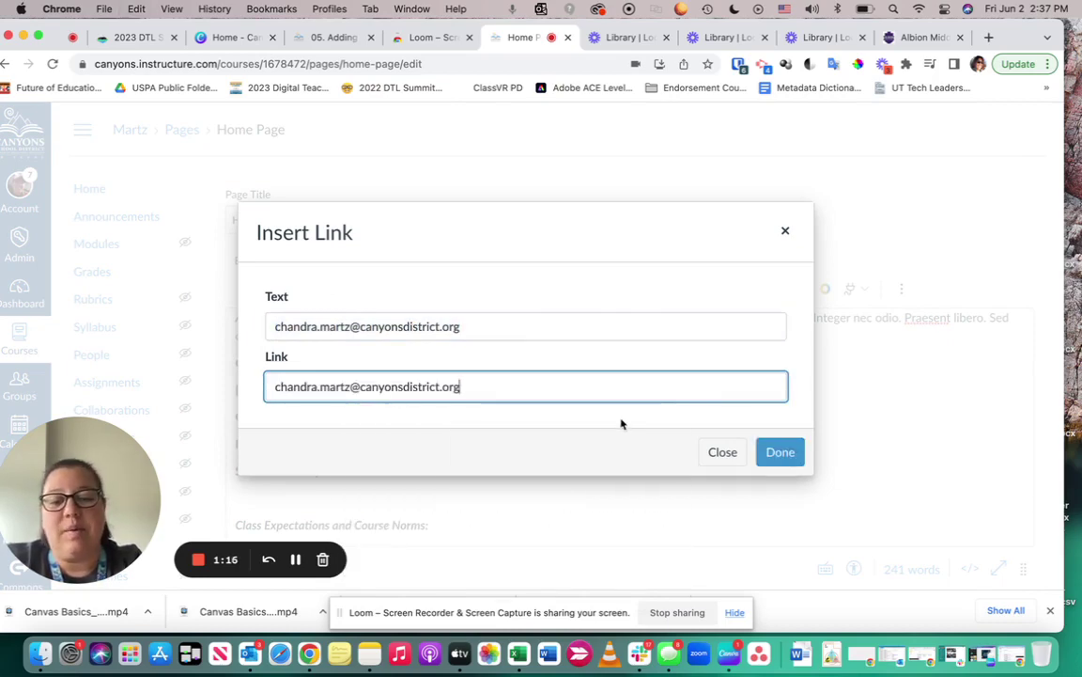
click(780, 452)
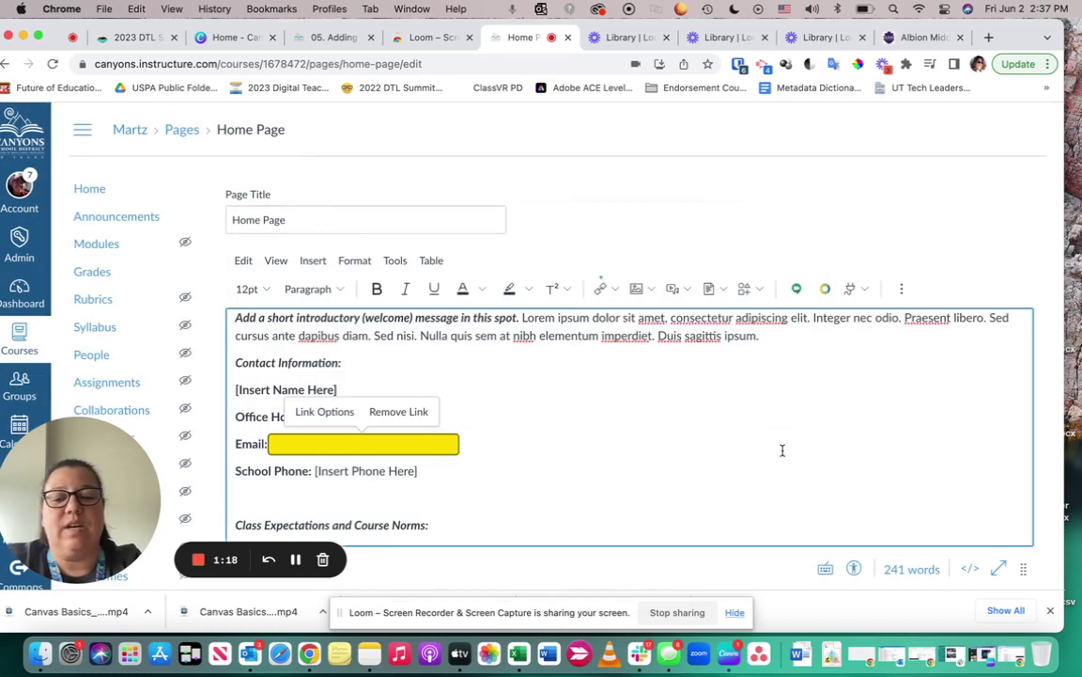
Check the email link's Link Options, then close the panel
click(489, 444)
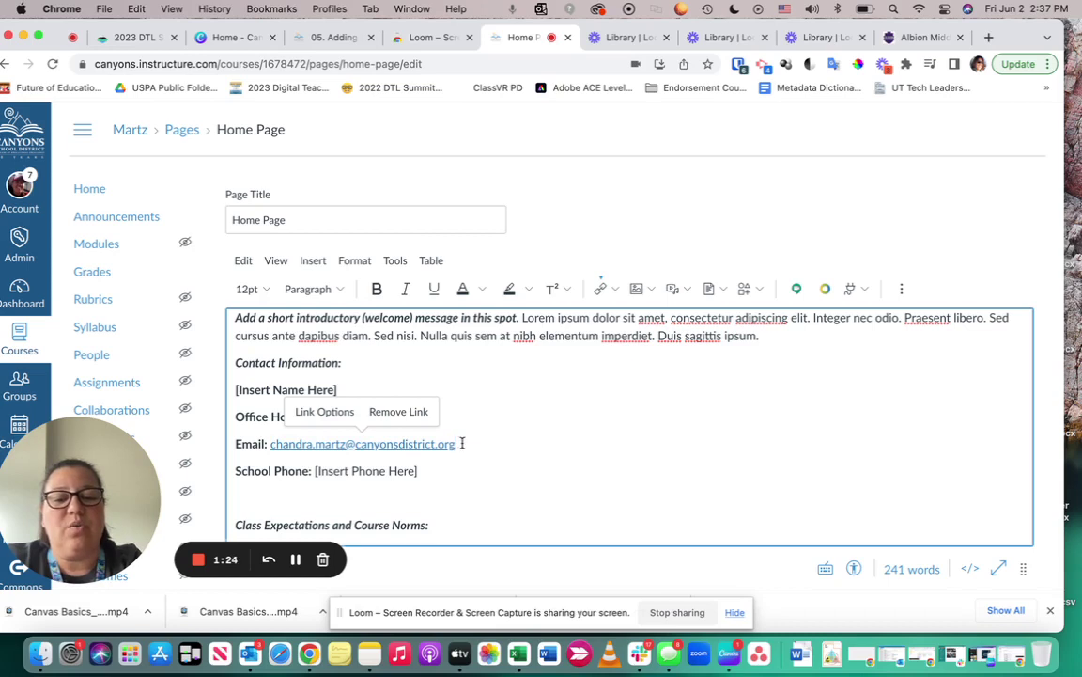
drag(462, 443, 273, 442)
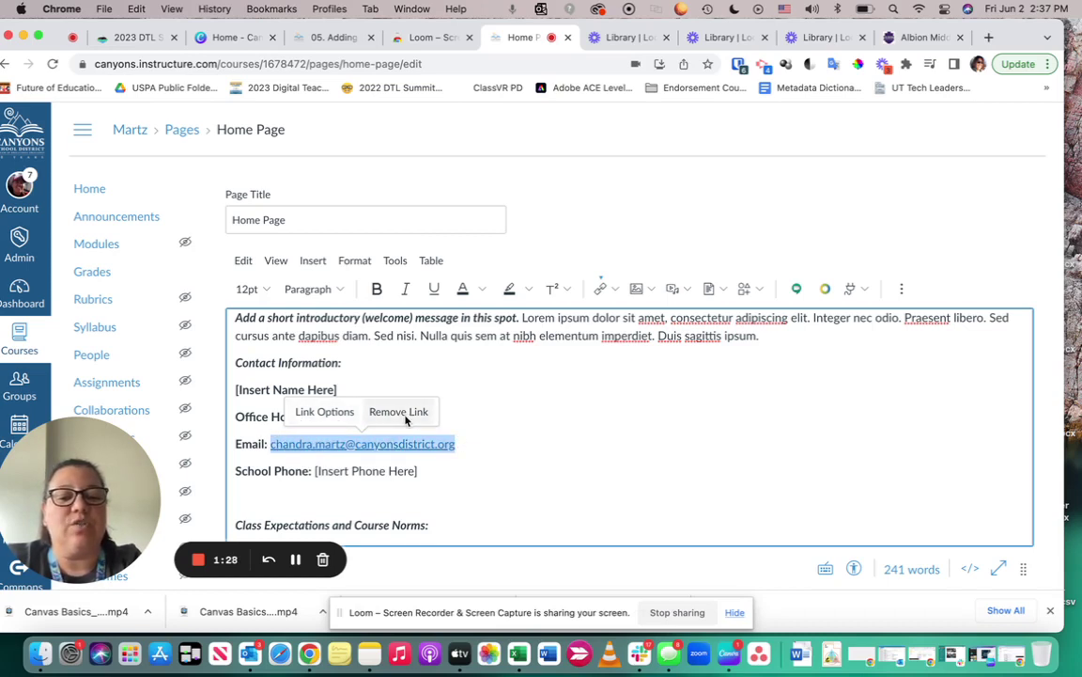
click(324, 412)
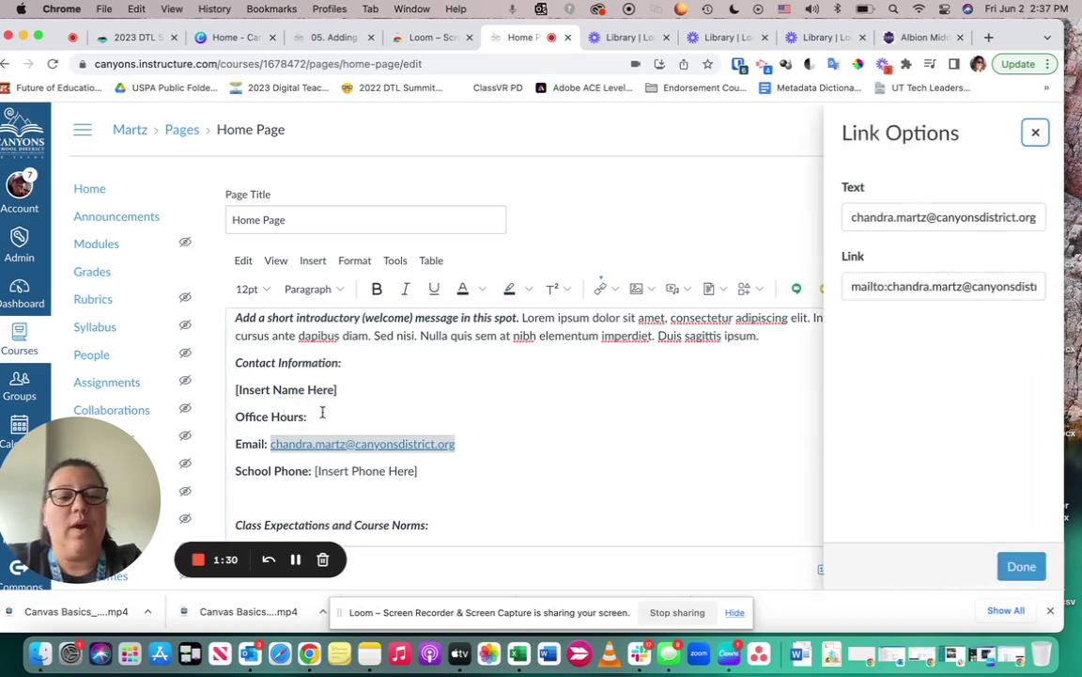
click(1034, 134)
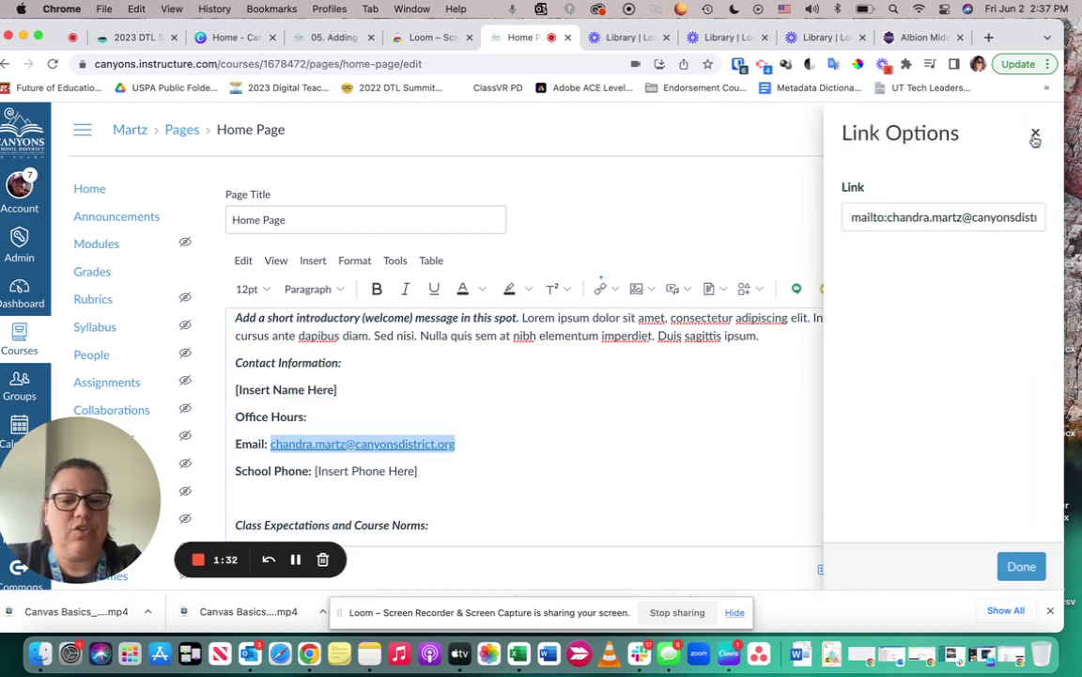
click(553, 451)
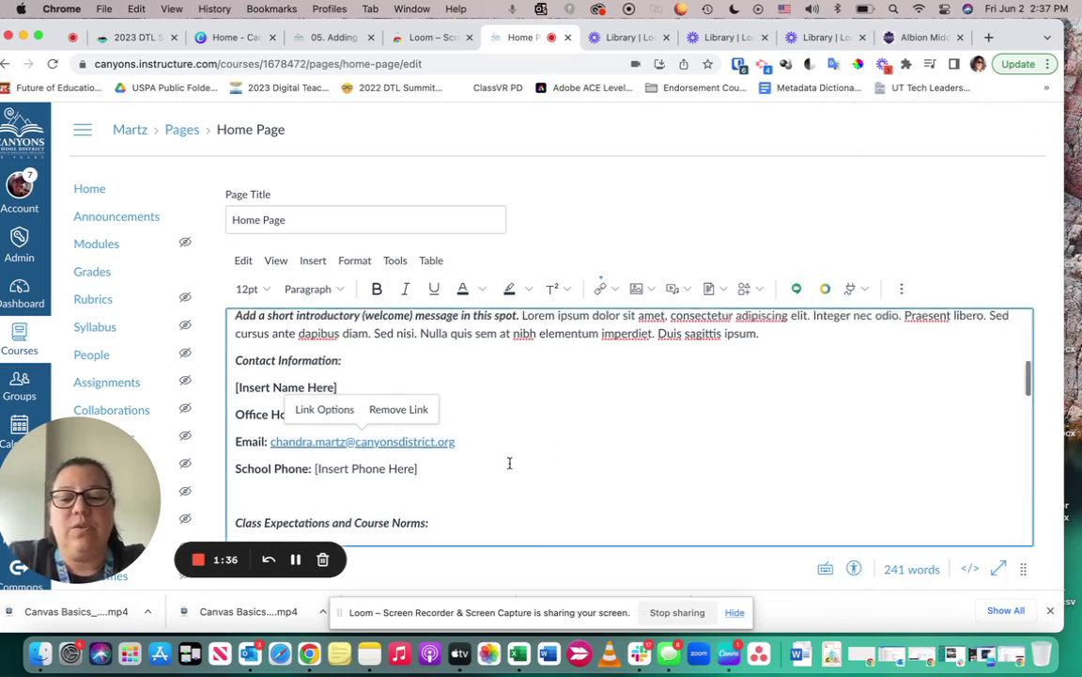
Start a new 'School Website' line below School Phone
scroll(508, 456, down, 1)
click(438, 450)
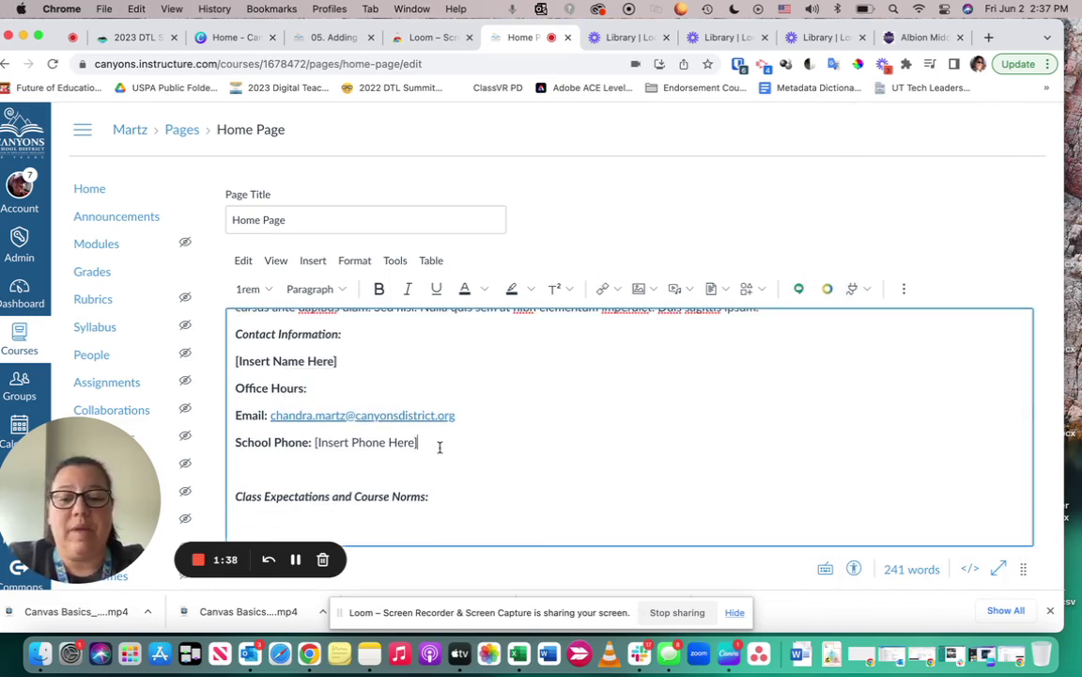
key(Return)
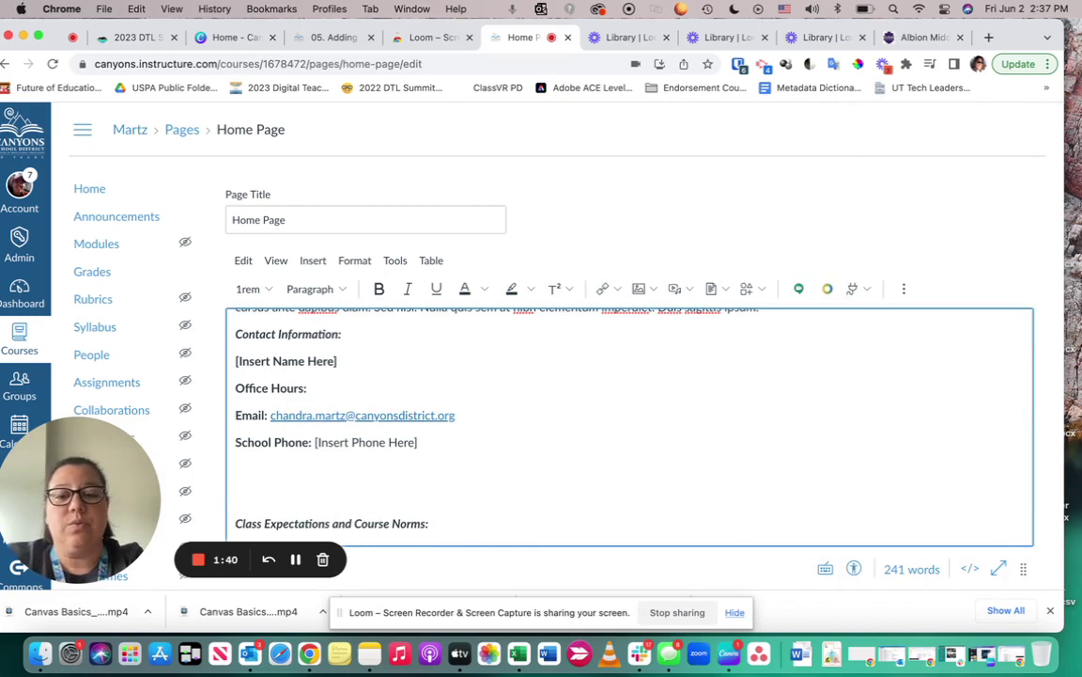
text(School Website:)
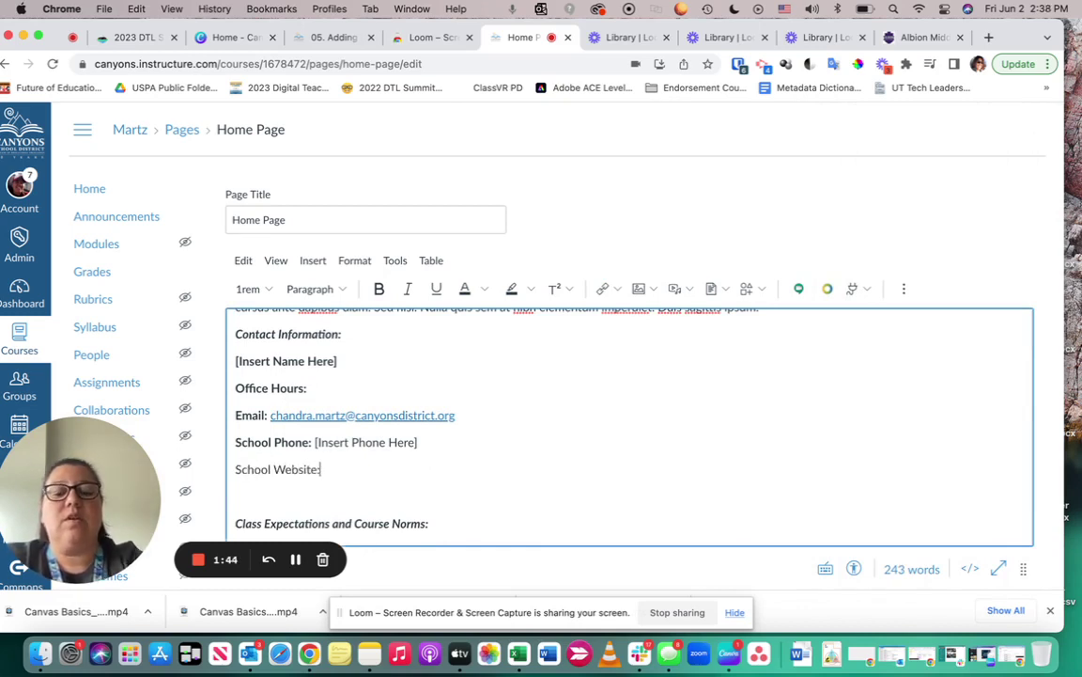
Copy the Albion Middle URL and paste it after 'School Website:'
click(916, 38)
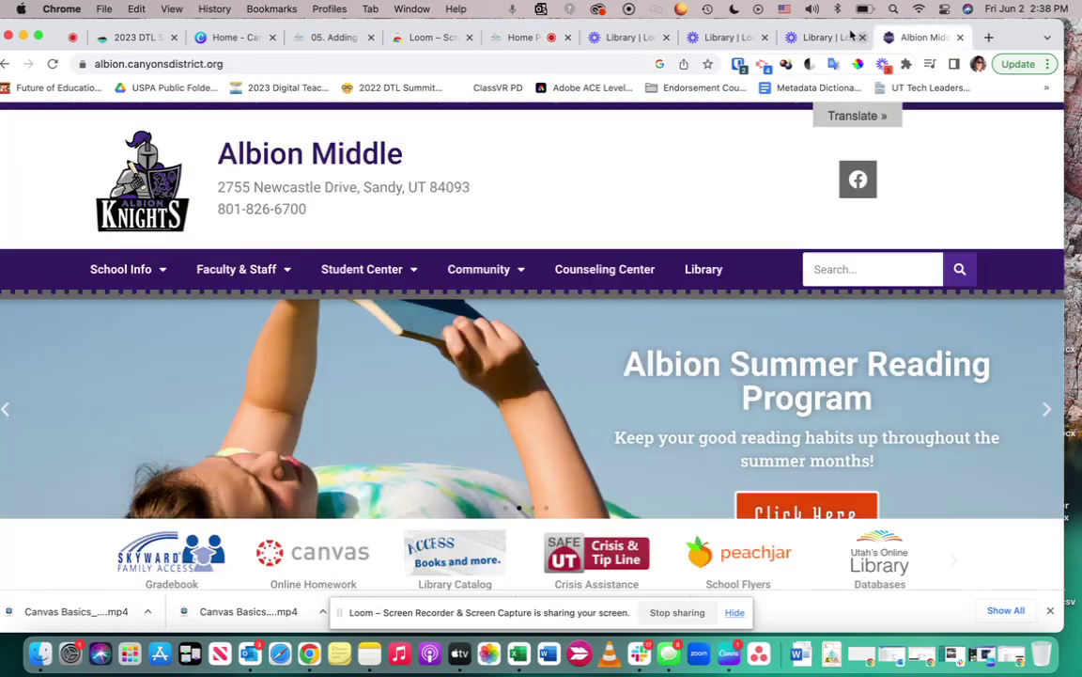
click(434, 62)
key(super+c)
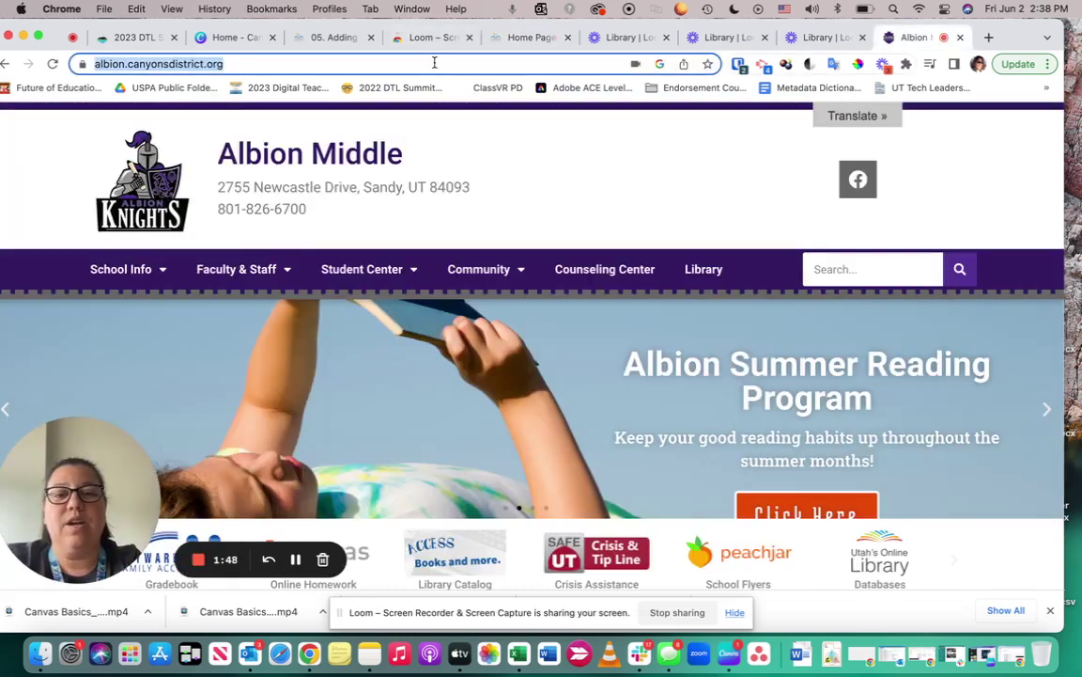
click(522, 38)
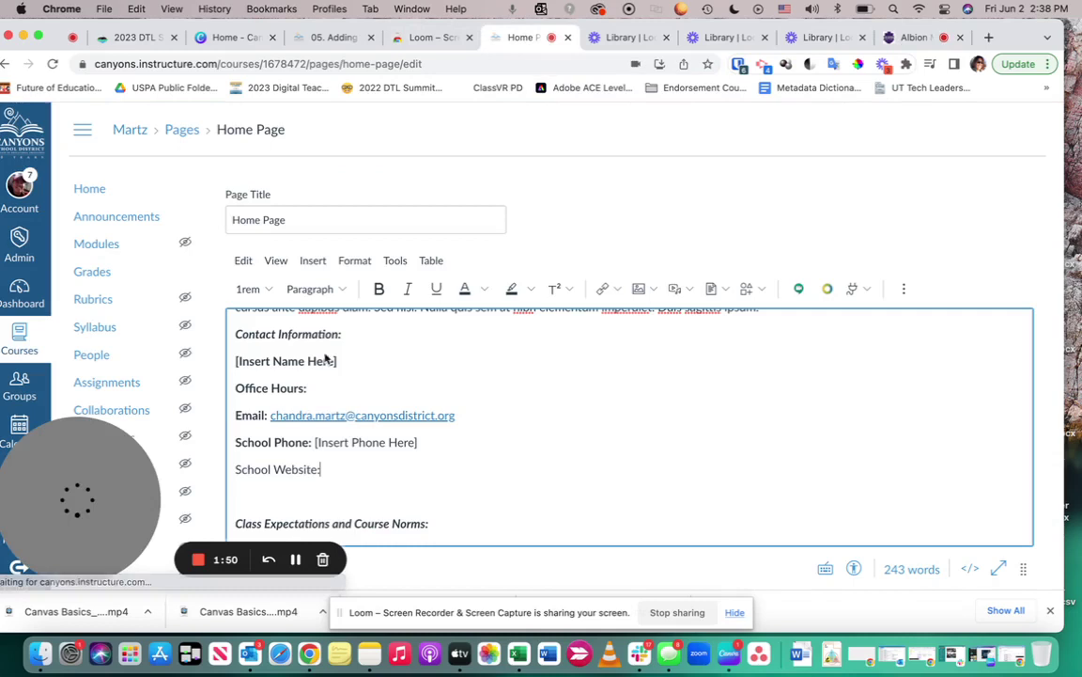
text(:)
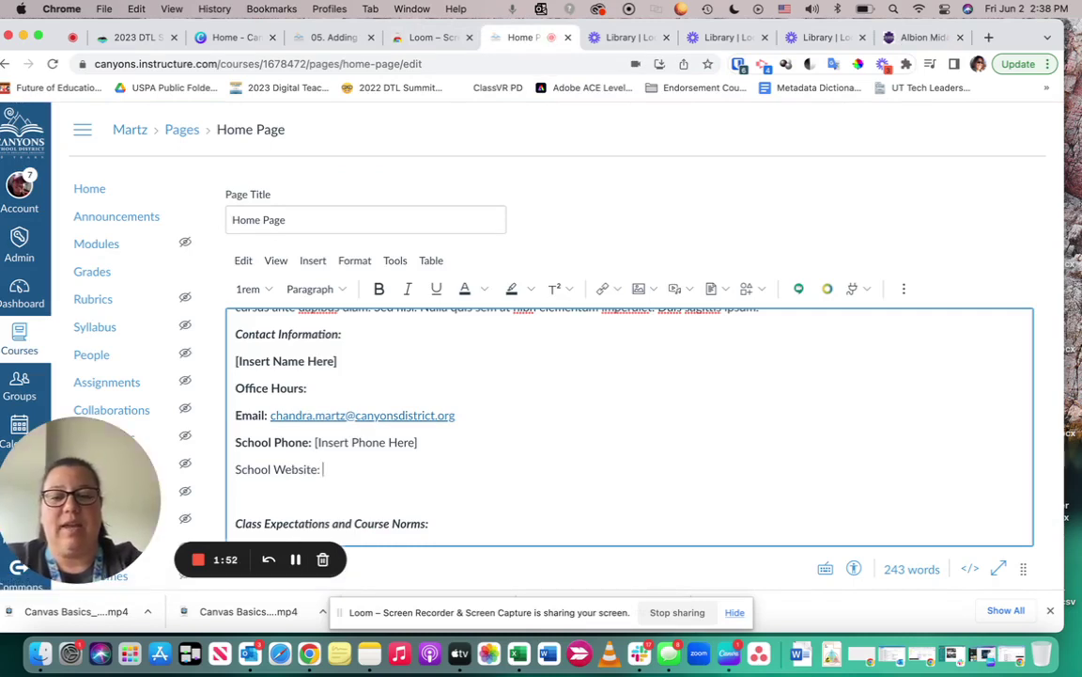
key(super+v)
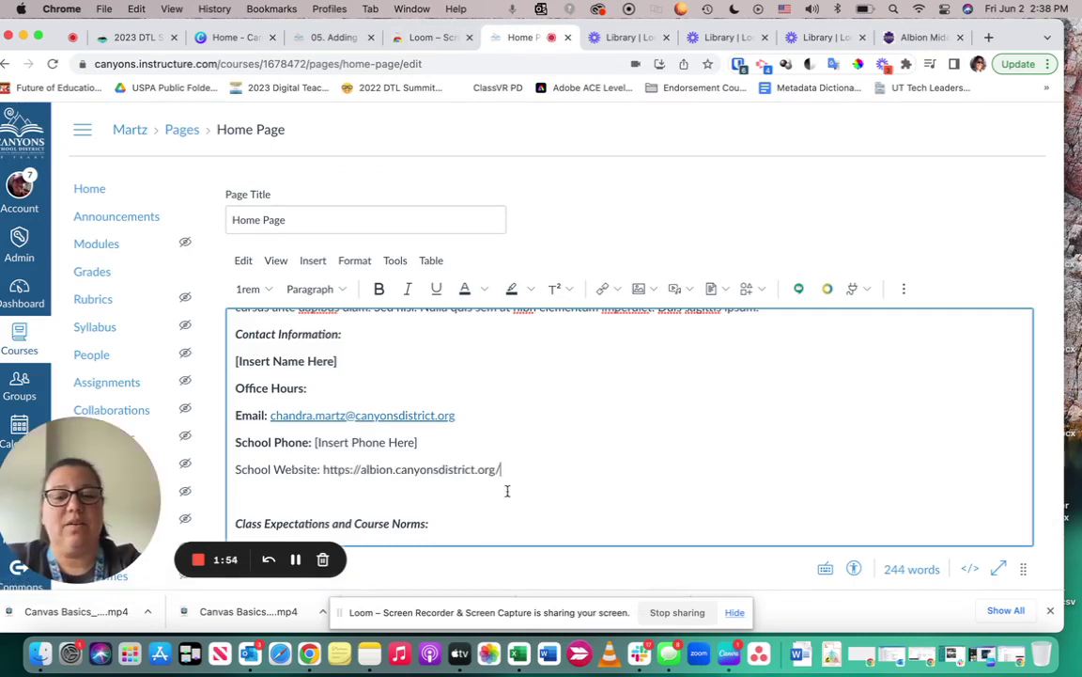
shift+click(325, 471)
key(super+c)
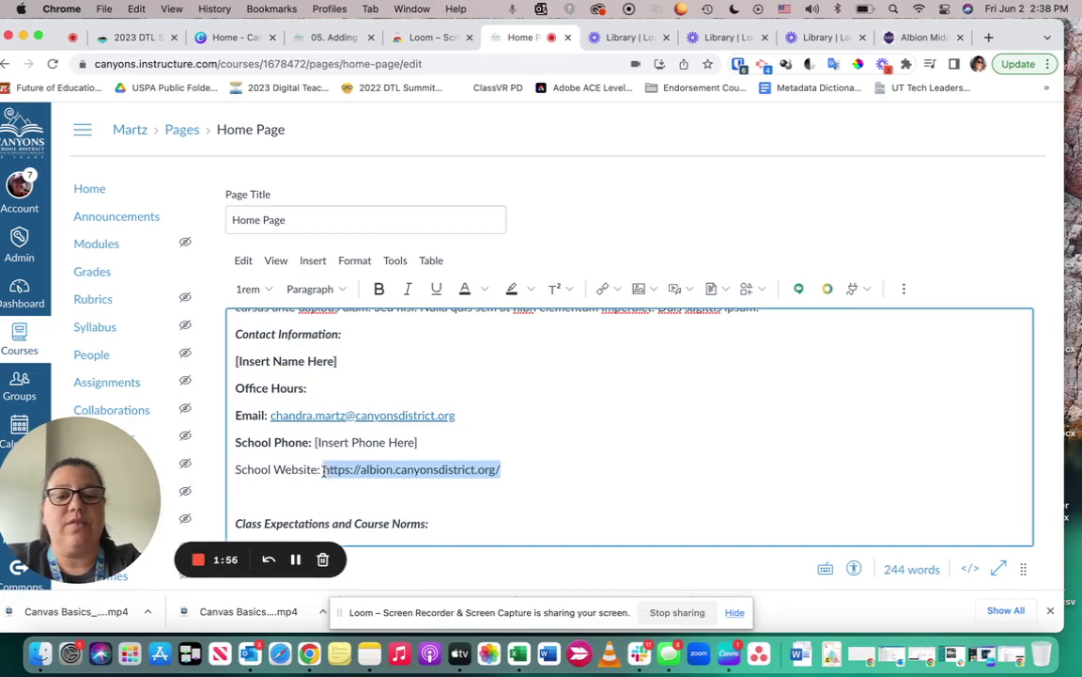
click(611, 288)
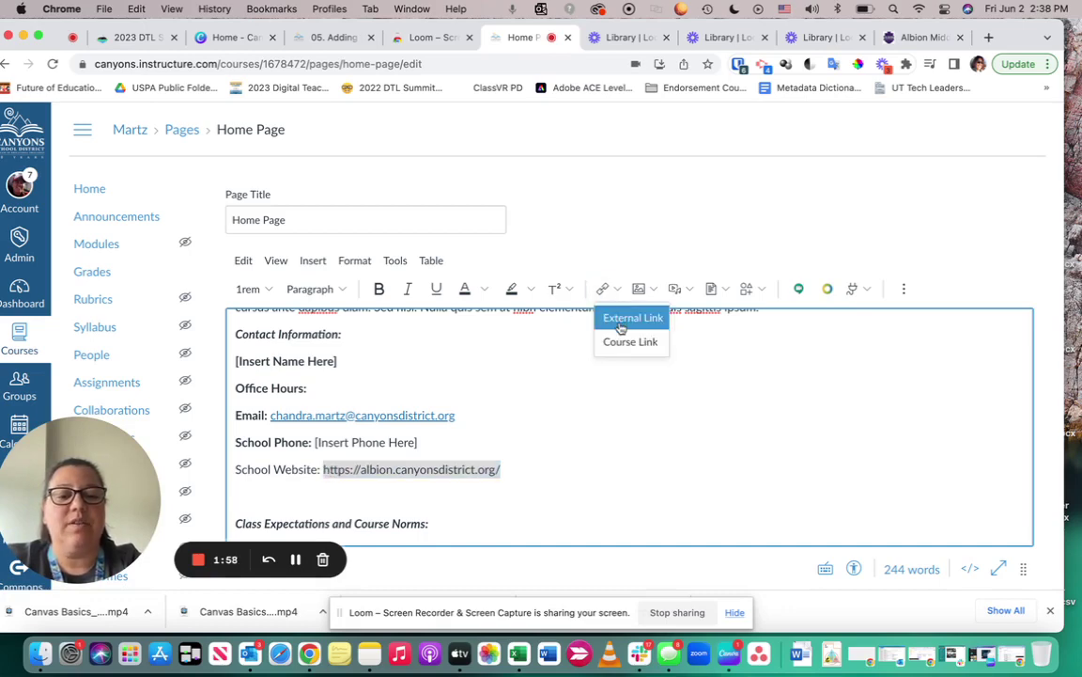
click(621, 322)
click(516, 382)
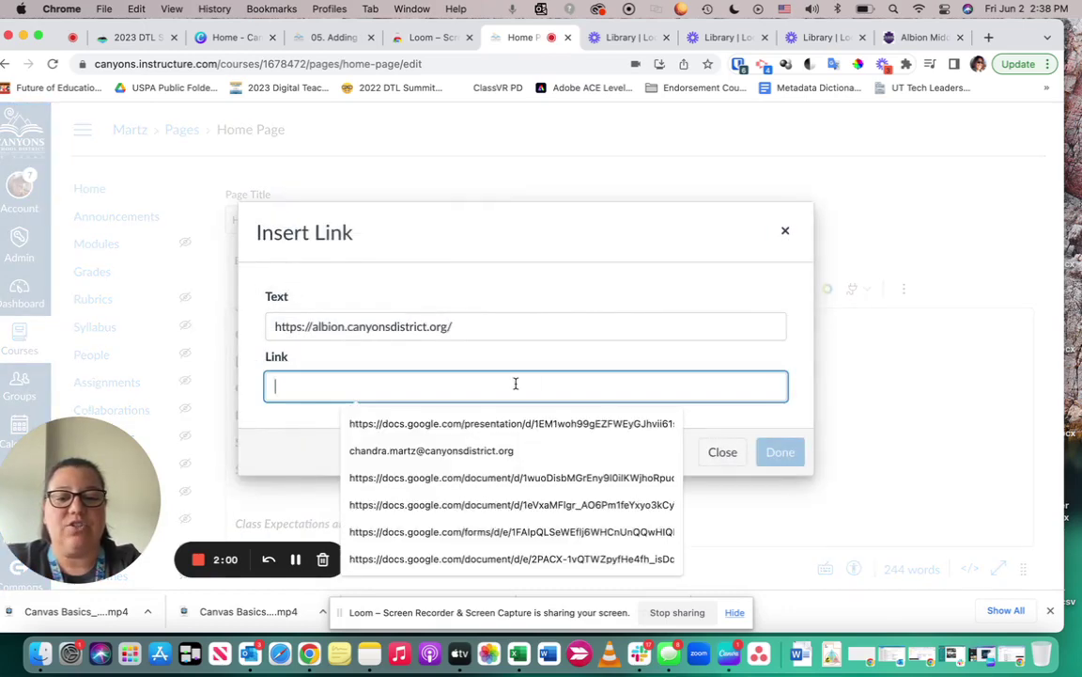
key(super+v)
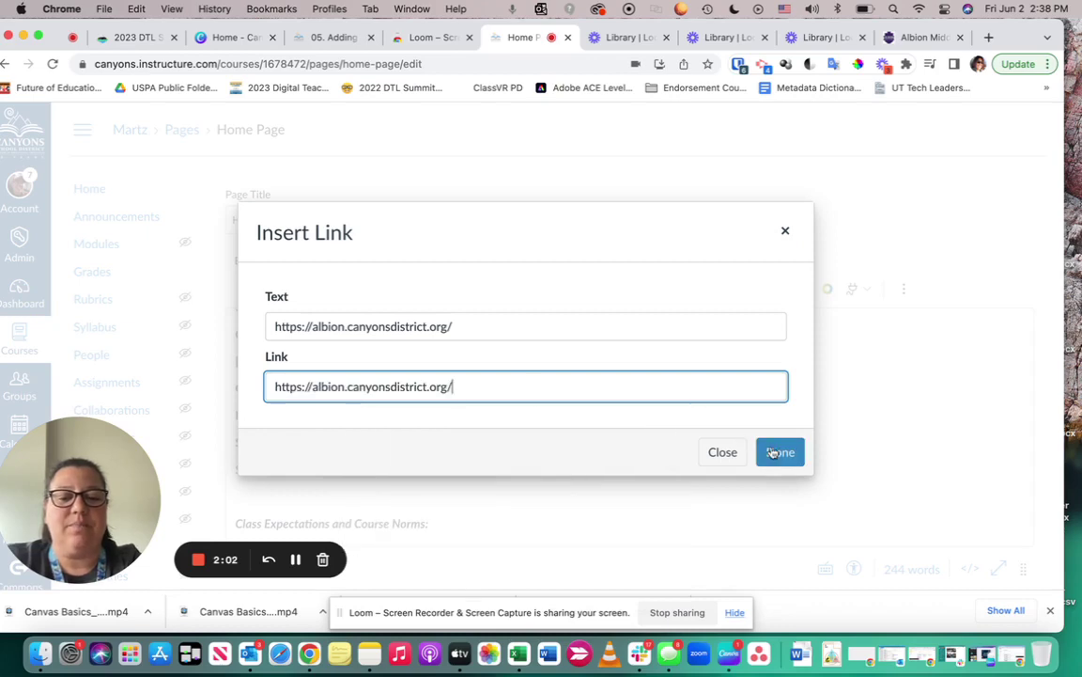
click(780, 452)
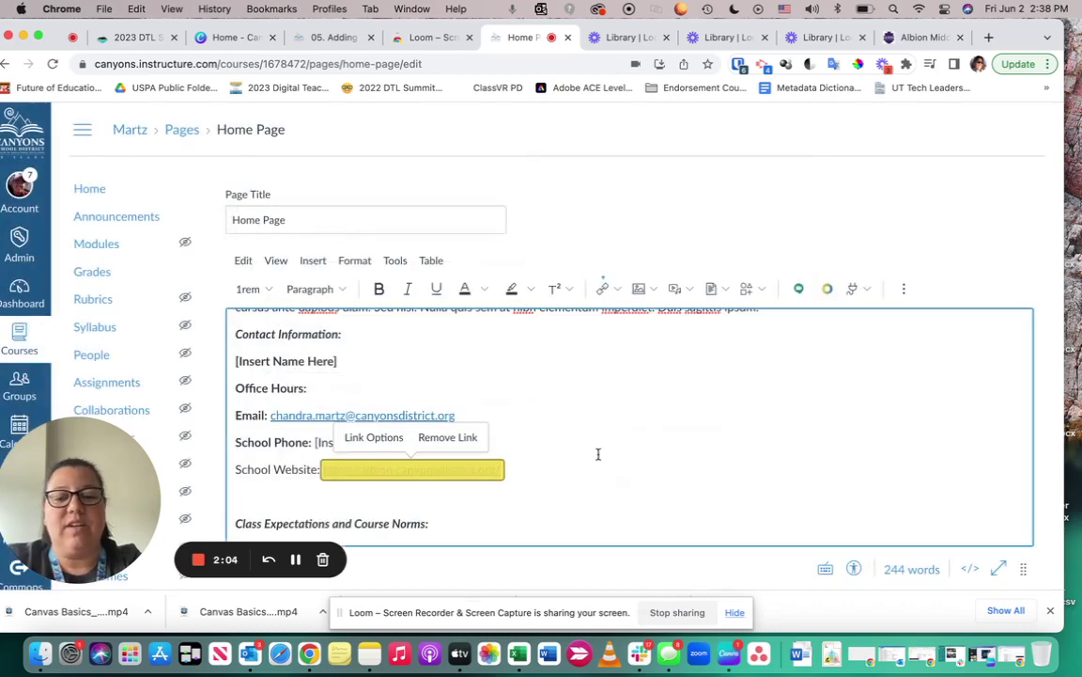
click(529, 478)
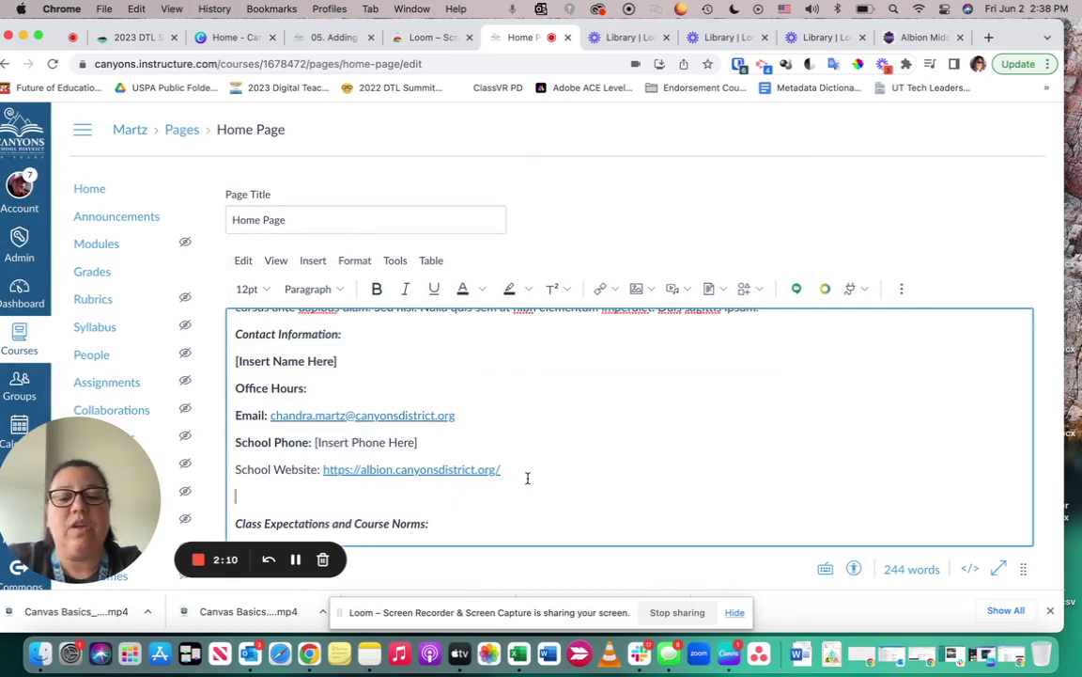
Put the cursor after the Learning Modules tile in Resources and How-To's and open the Images menu
scroll(527, 478, down, 5)
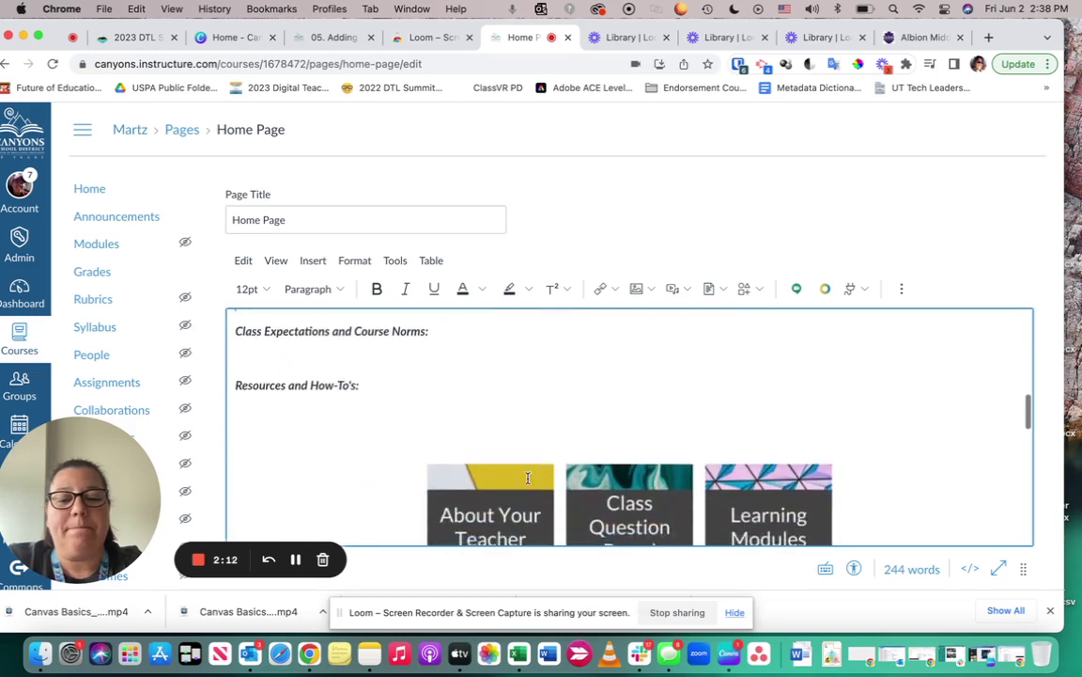
scroll(528, 478, down, 2)
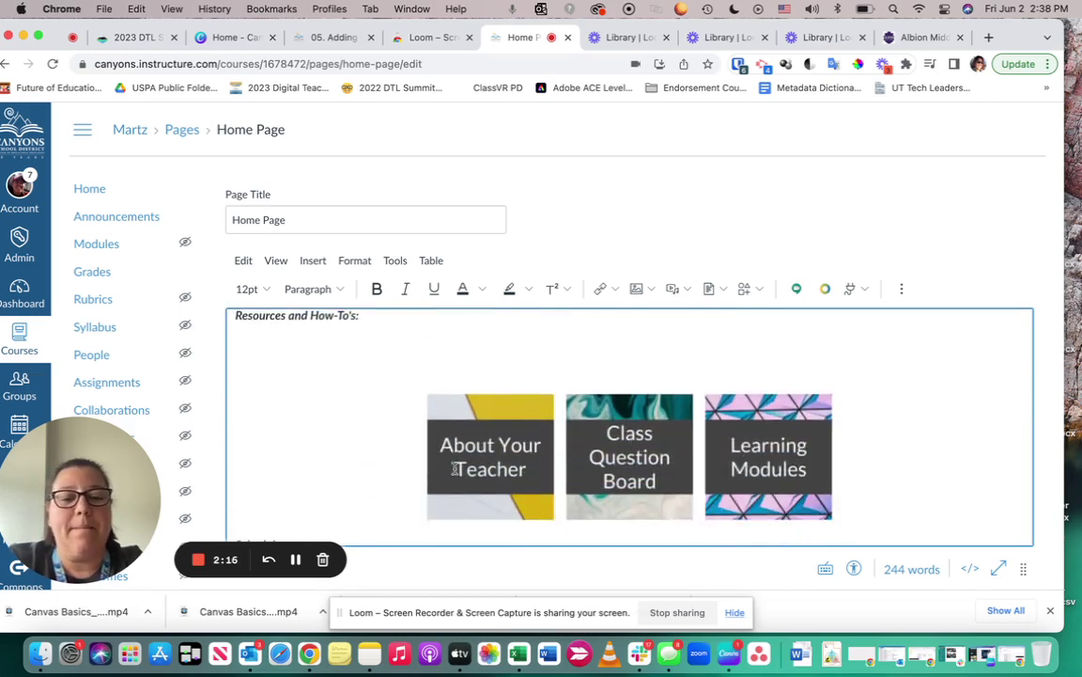
click(872, 446)
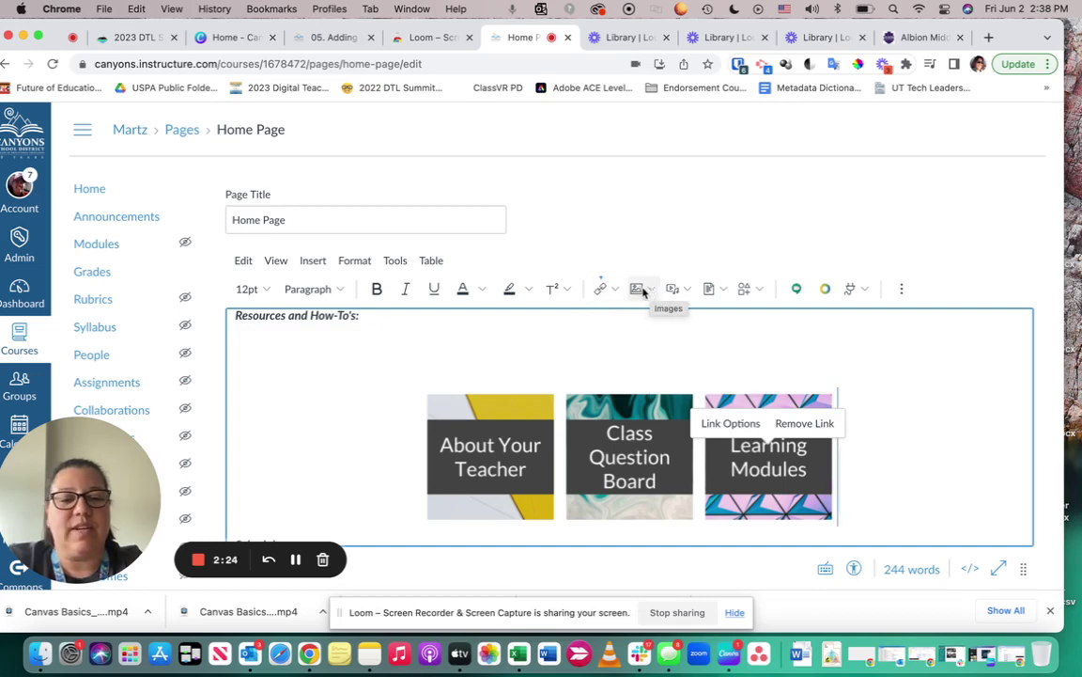
click(651, 293)
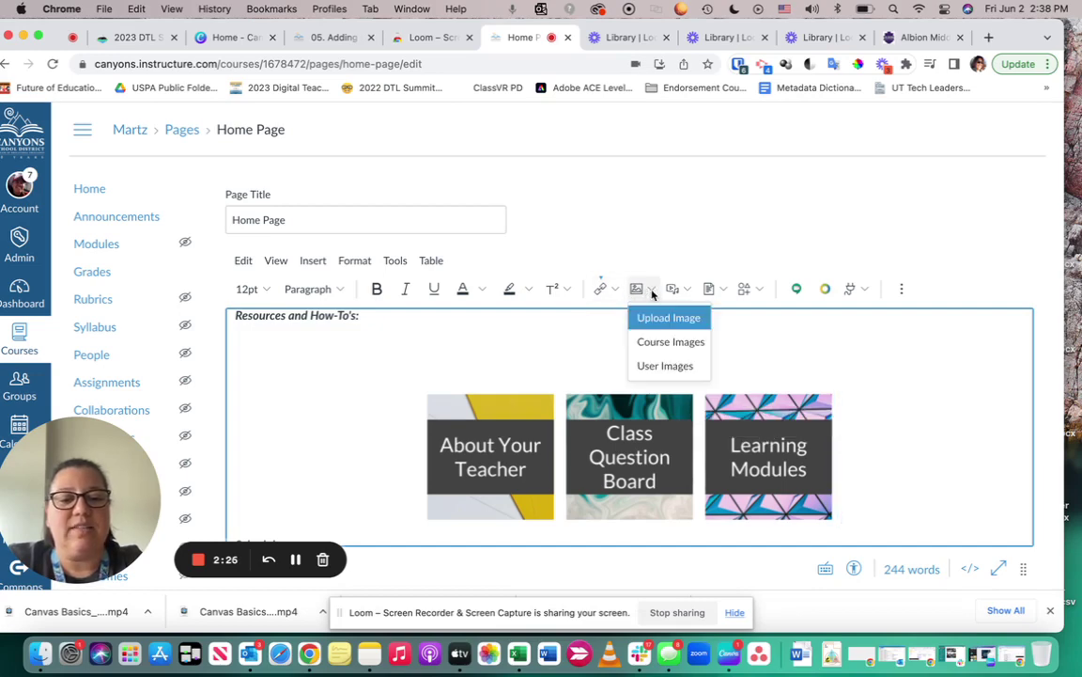
Choose Upload Image and narrow the Chrome window so the desktop files show beside it
click(668, 319)
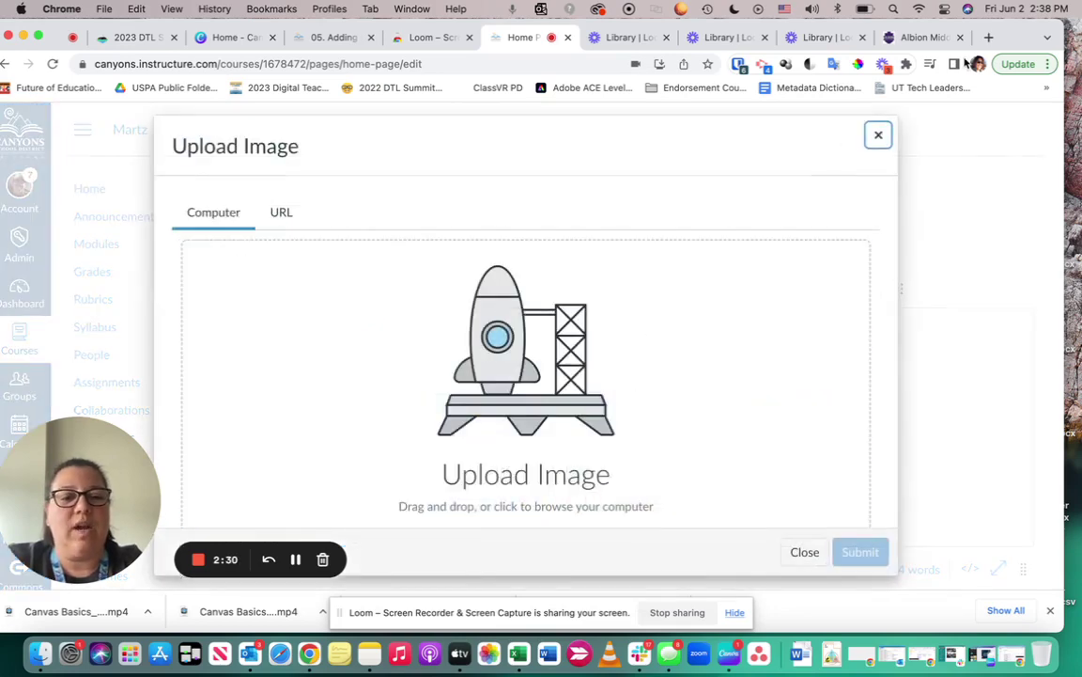
scroll(493, 398, down, 2)
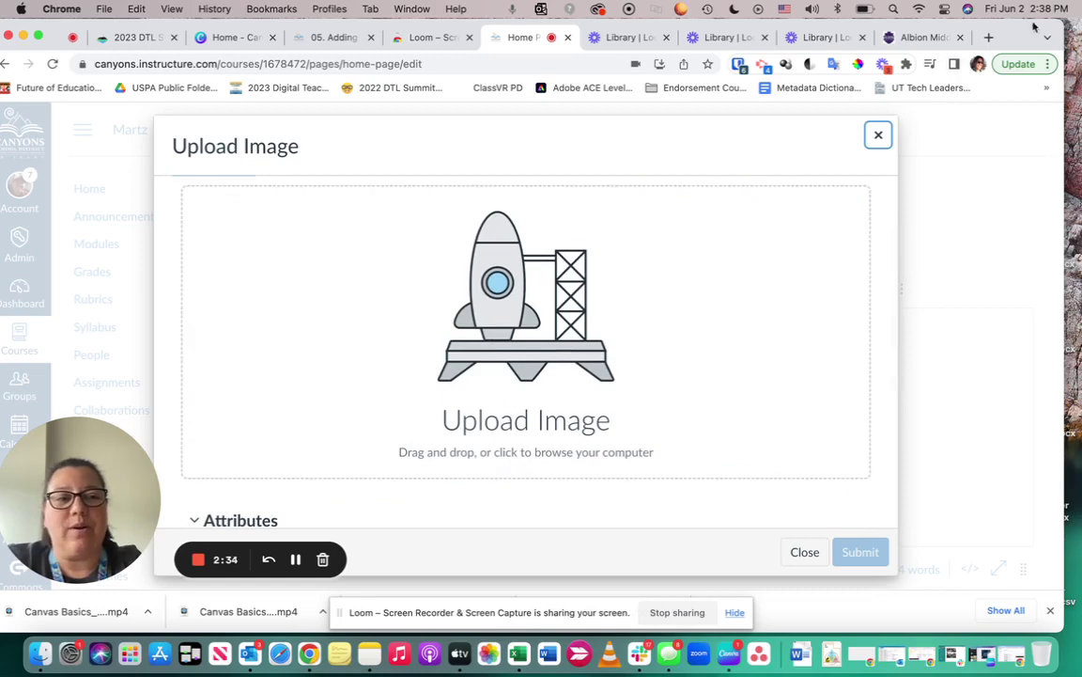
drag(1060, 21, 982, 17)
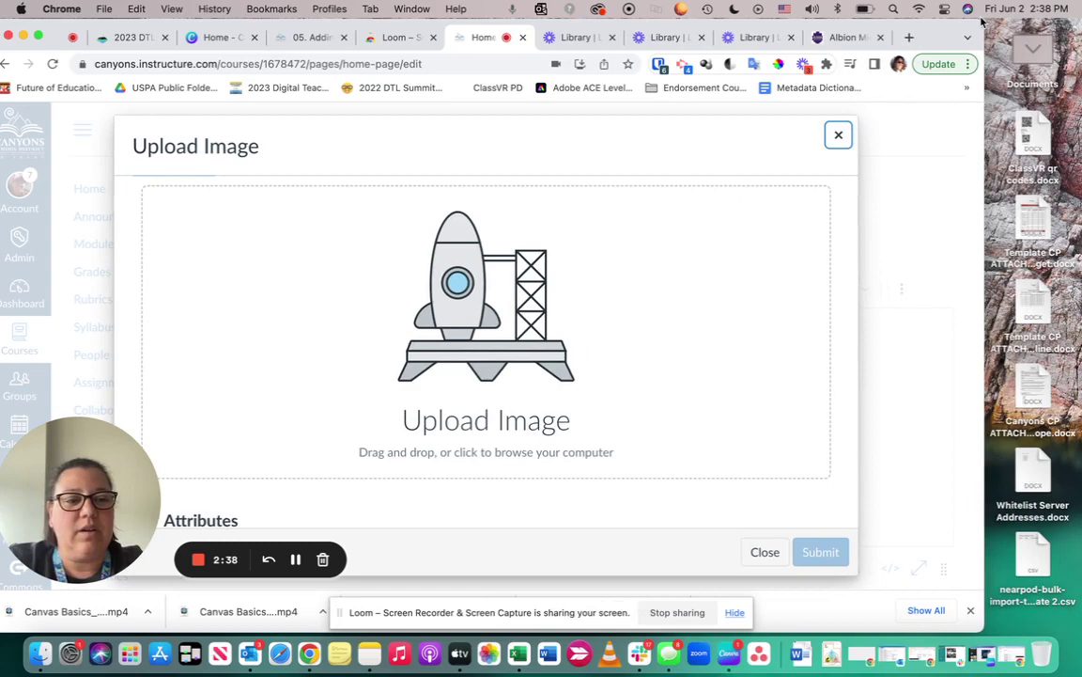
Browse the Desktop and open Parent Resources.png for upload
click(442, 363)
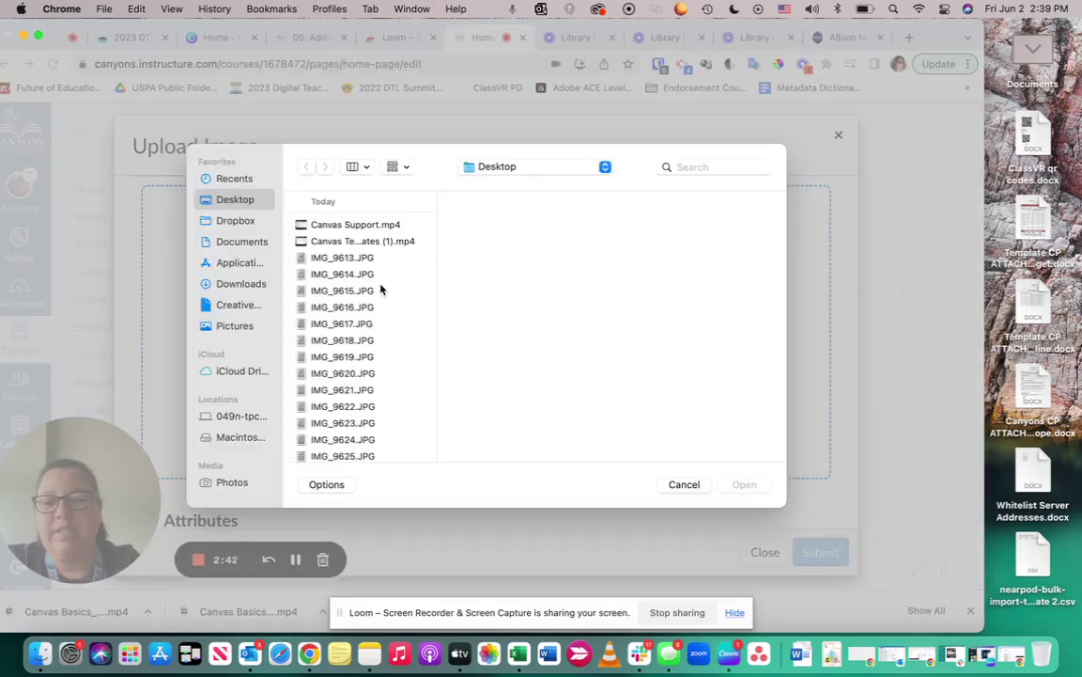
scroll(381, 290, down, 5)
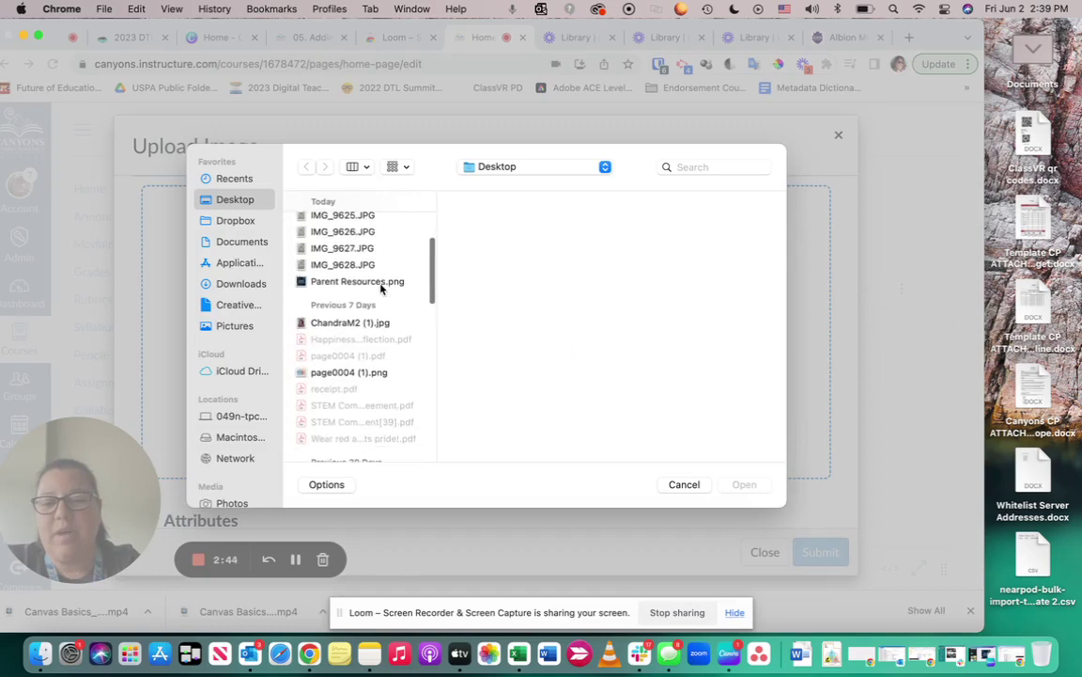
click(348, 282)
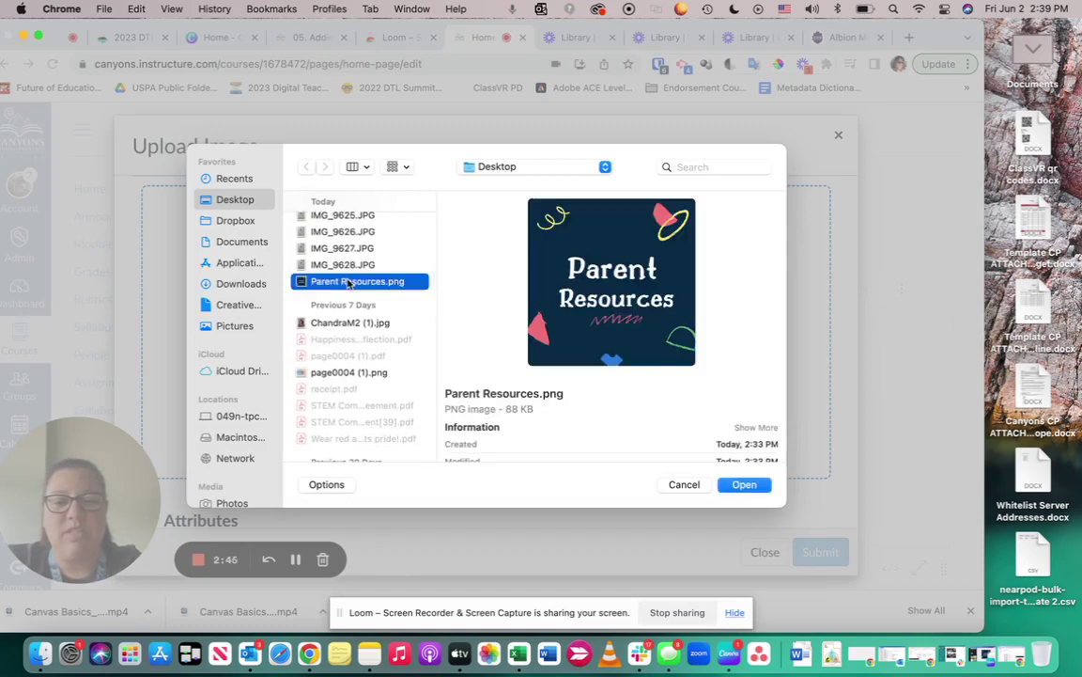
click(752, 483)
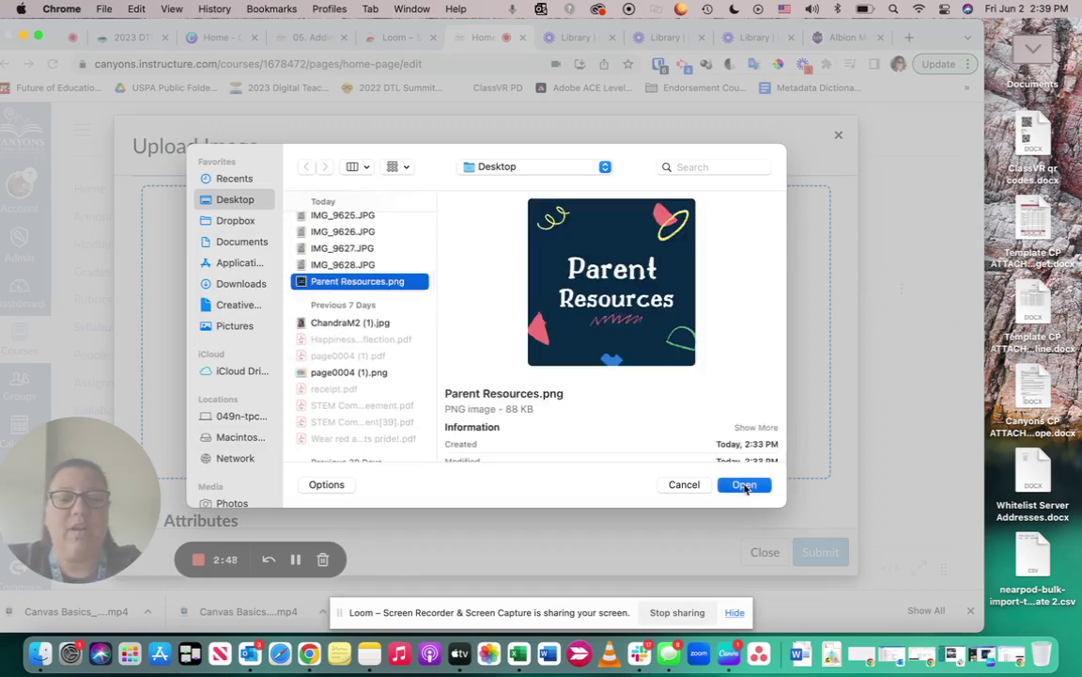
Enter the alt text 'Parent Resources Button' and submit to embed the image
scroll(744, 488, down, 5)
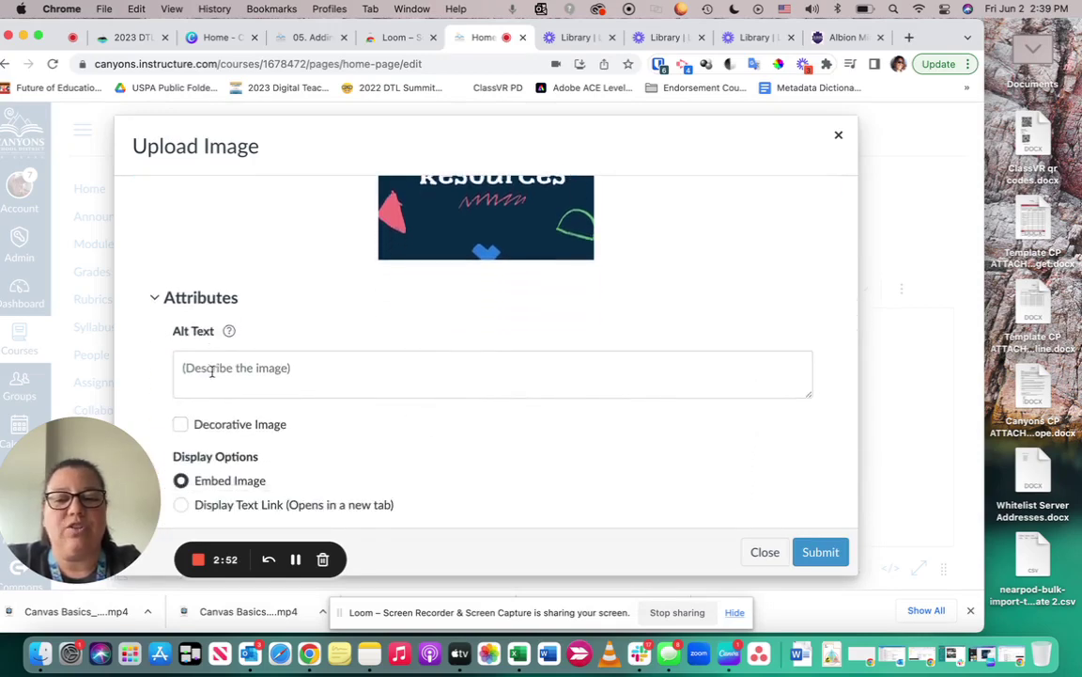
scroll(210, 367, up, 1)
click(213, 372)
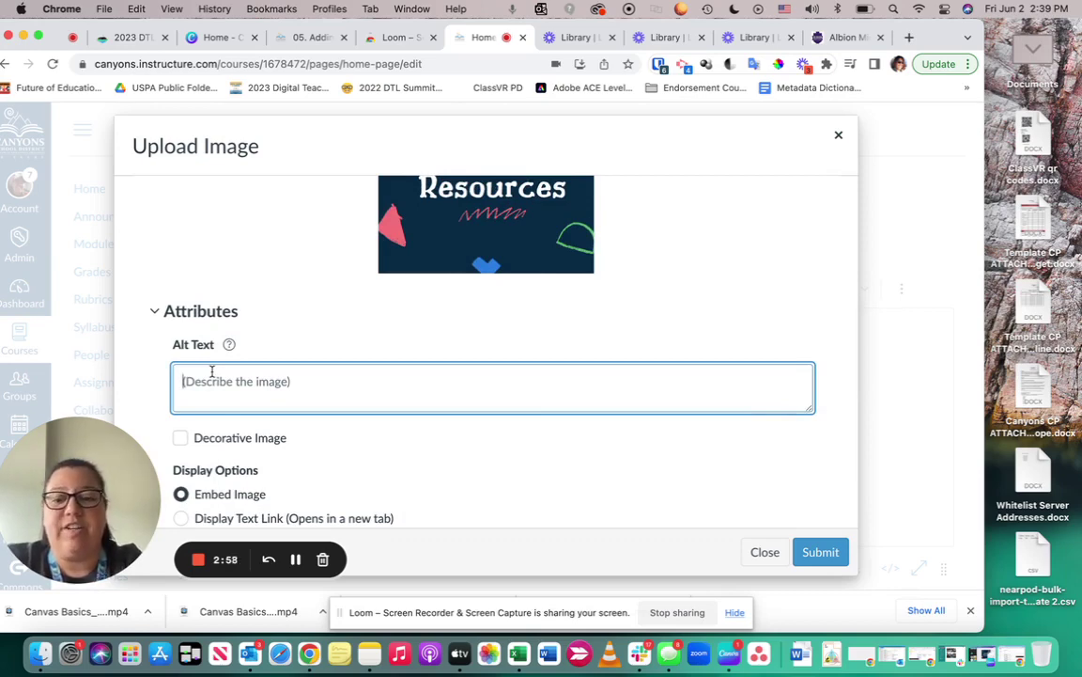
scroll(213, 372, up, 1)
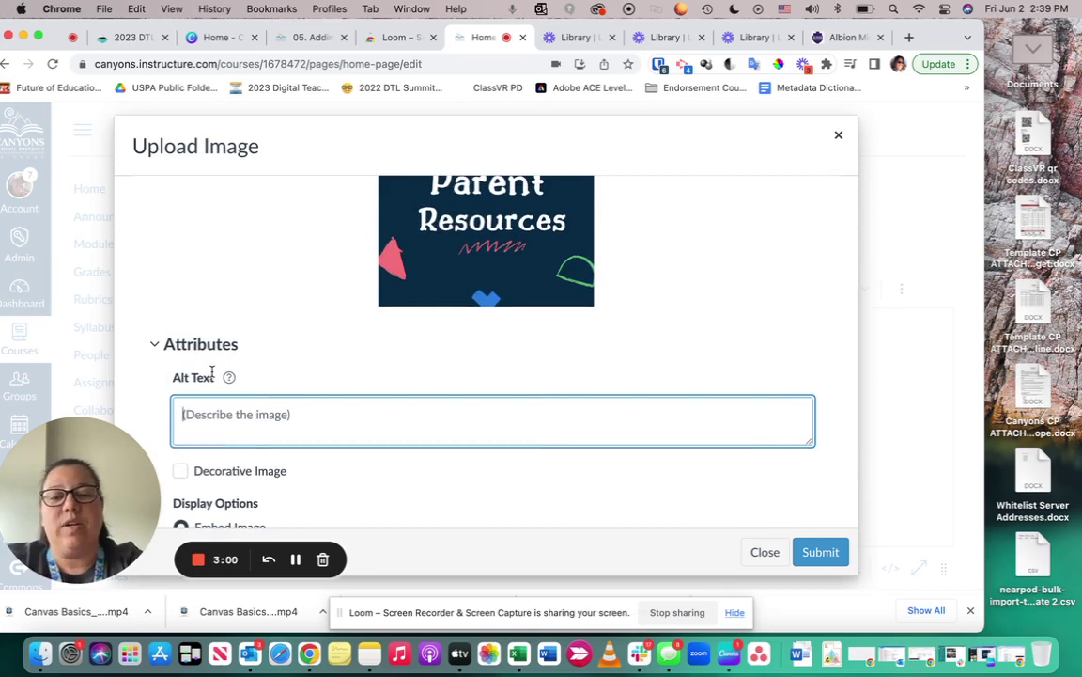
text(Parent )
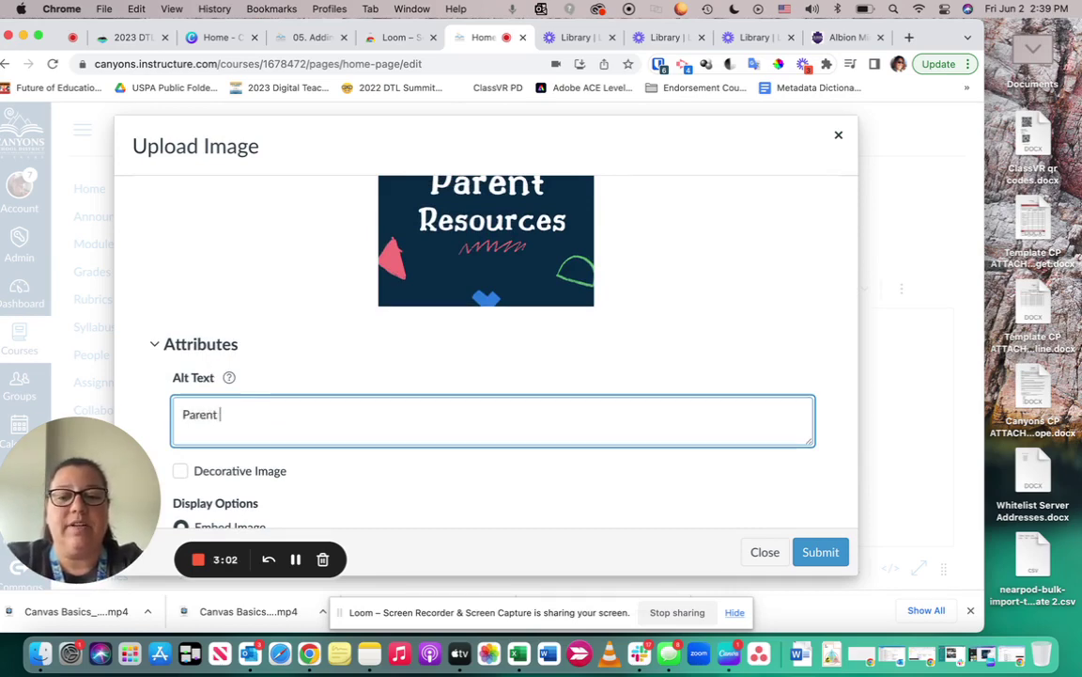
text(Resources Button)
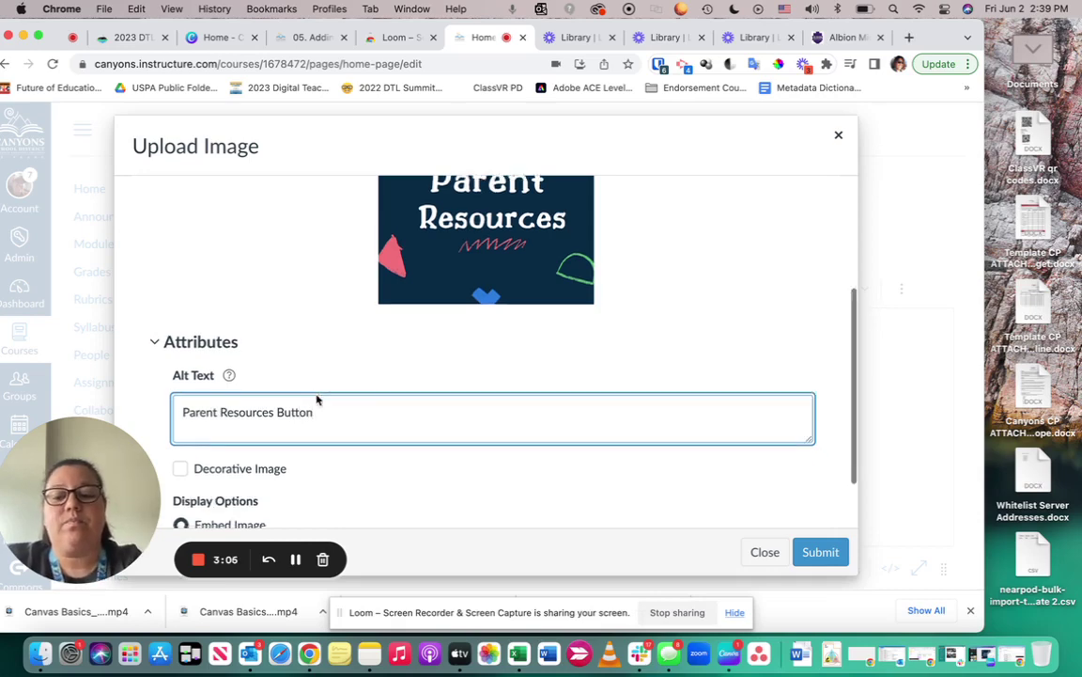
scroll(314, 398, down, 2)
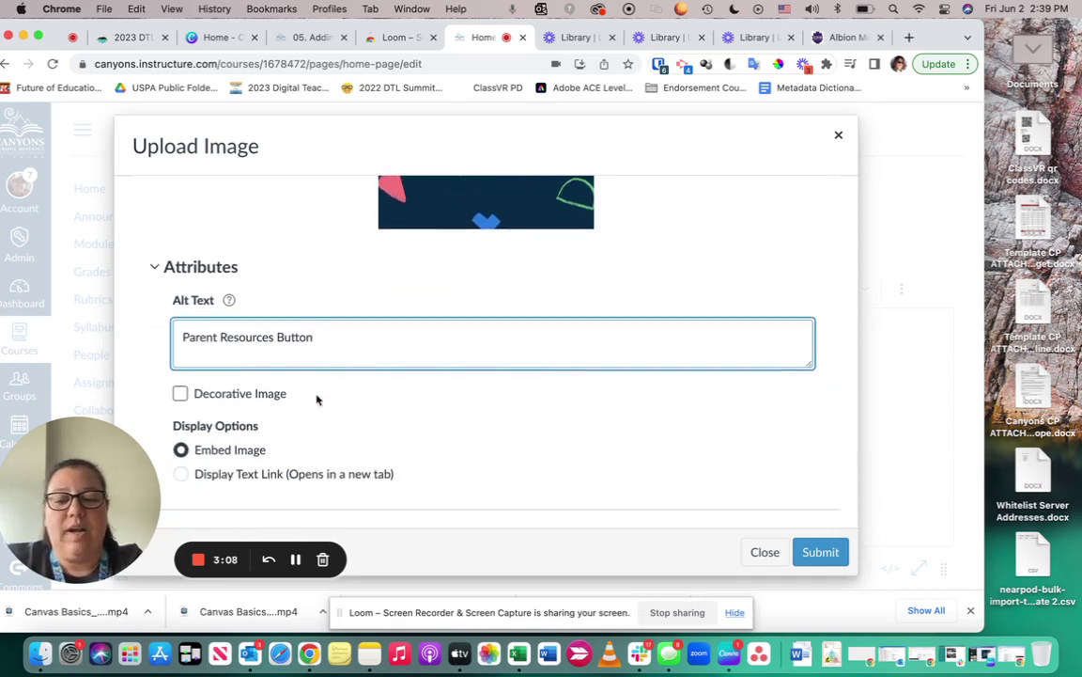
click(819, 552)
Resize the Parent Resources image to about 531 x 531 beside Learning Modules, then reselect it
scroll(820, 451, down, 3)
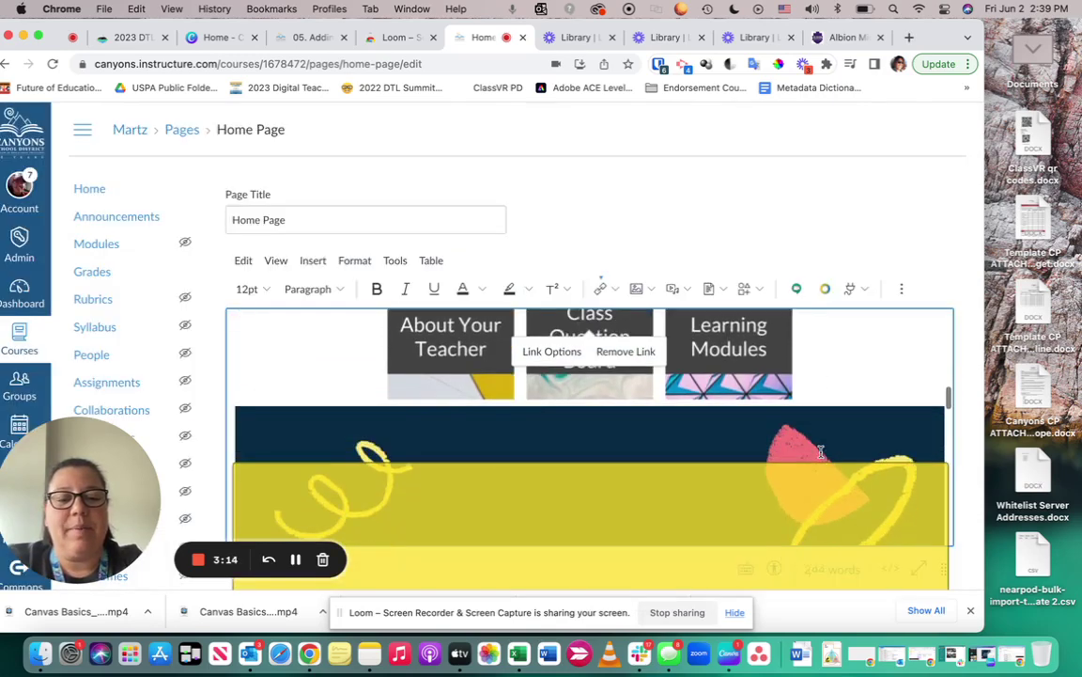
click(802, 411)
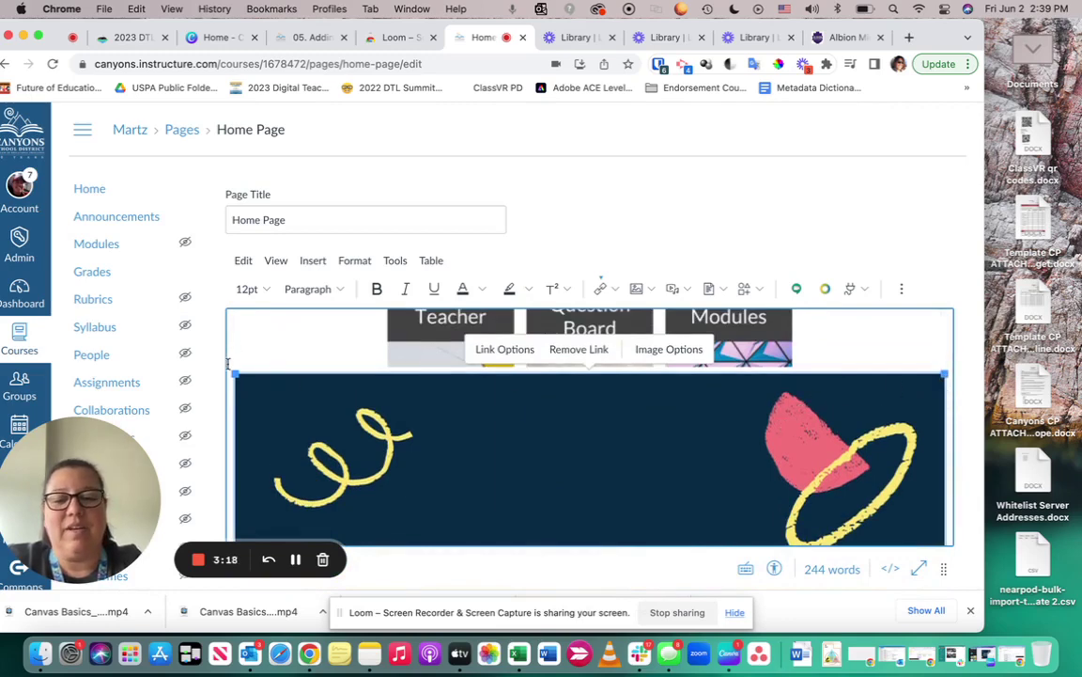
drag(235, 374, 623, 575)
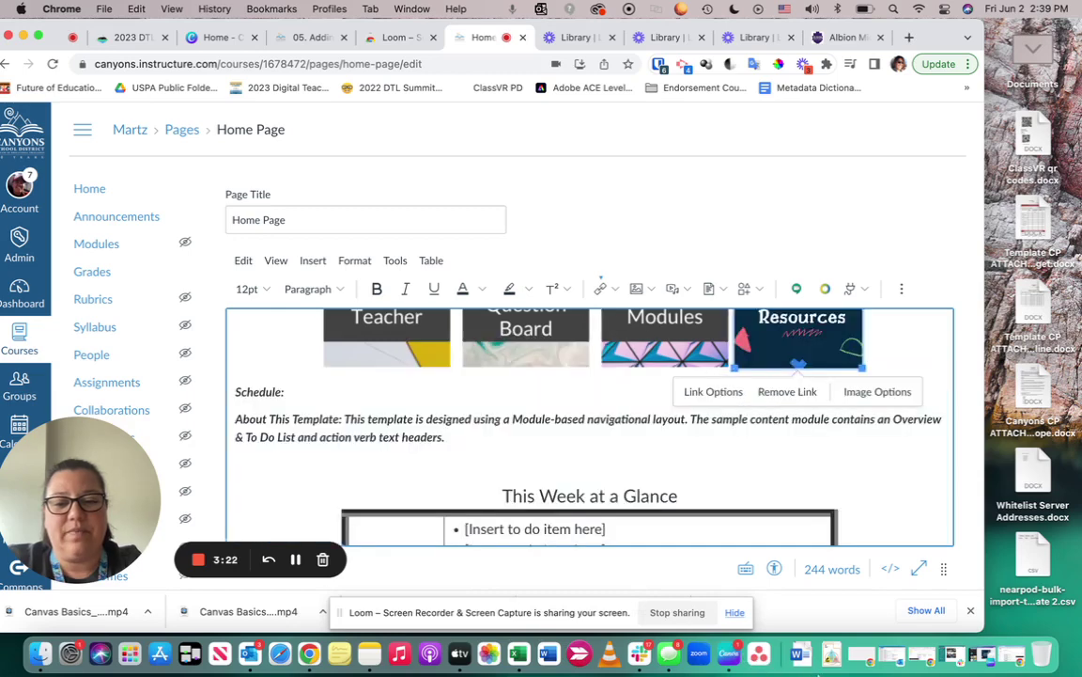
scroll(725, 518, up, 3)
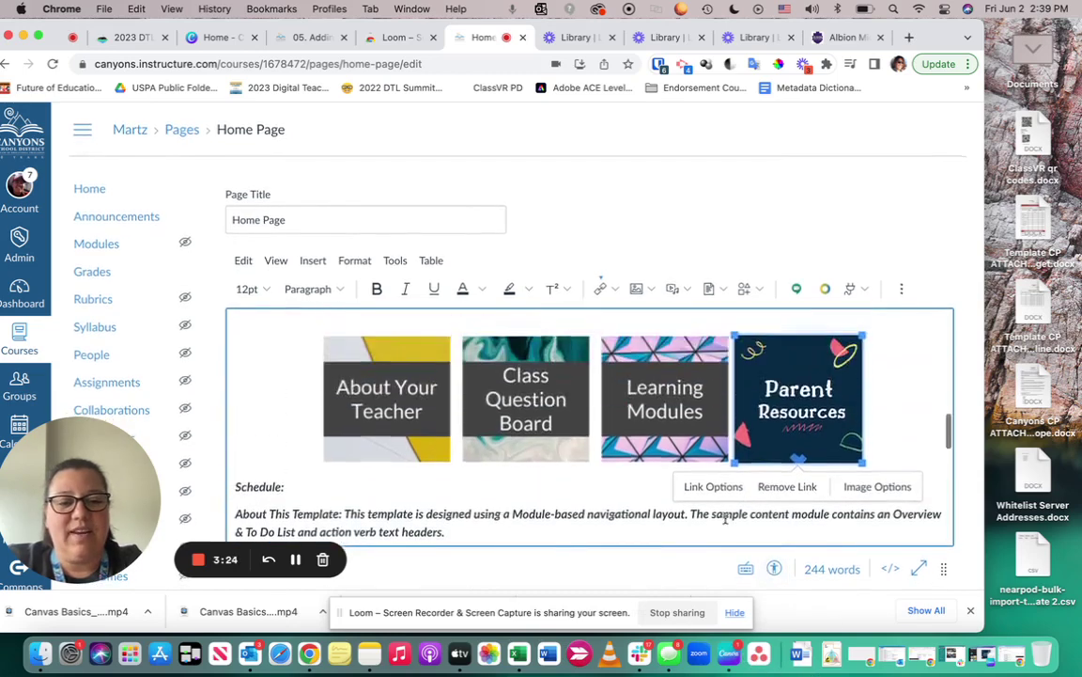
click(914, 381)
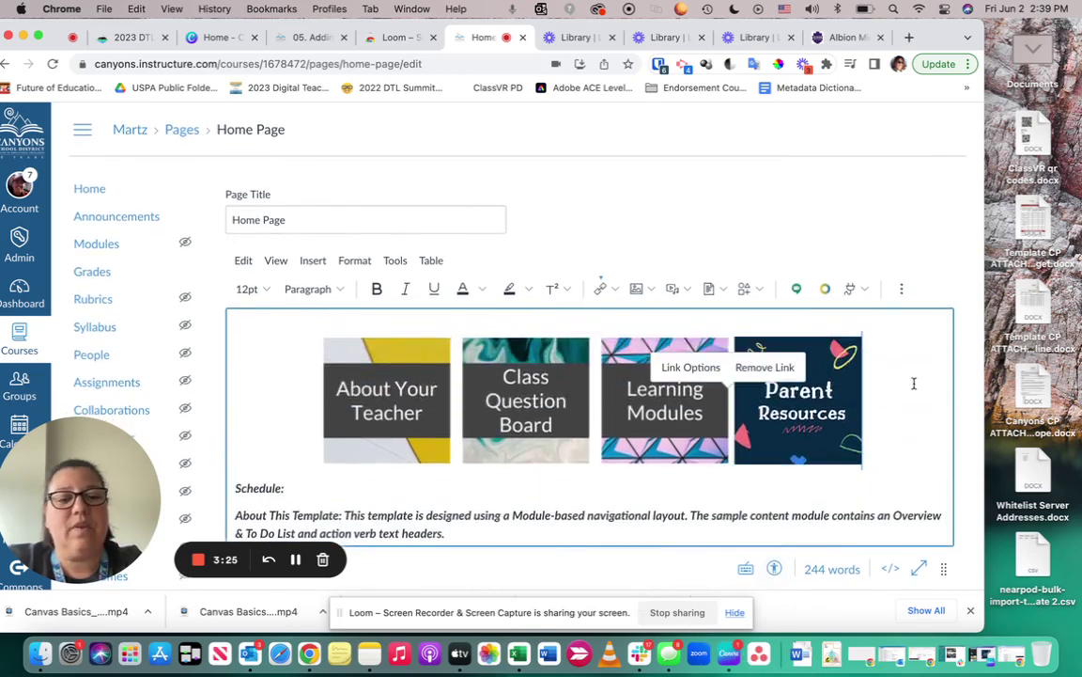
click(803, 427)
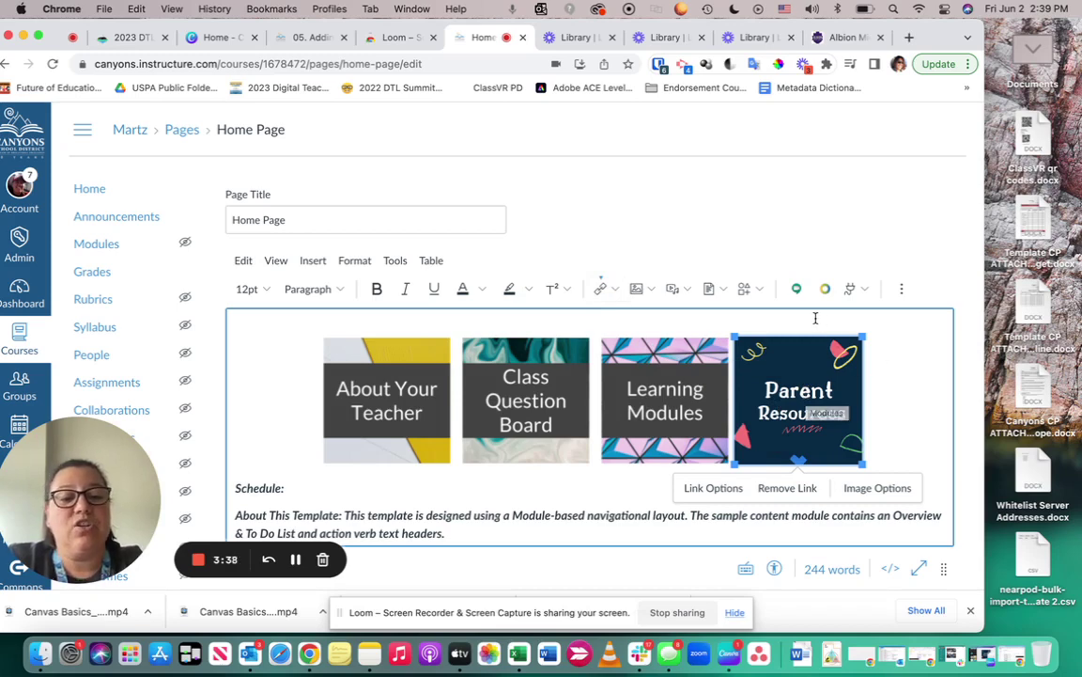
Replace the image's inherited Modules link with a link to the 'Parent Resources' course page
click(605, 291)
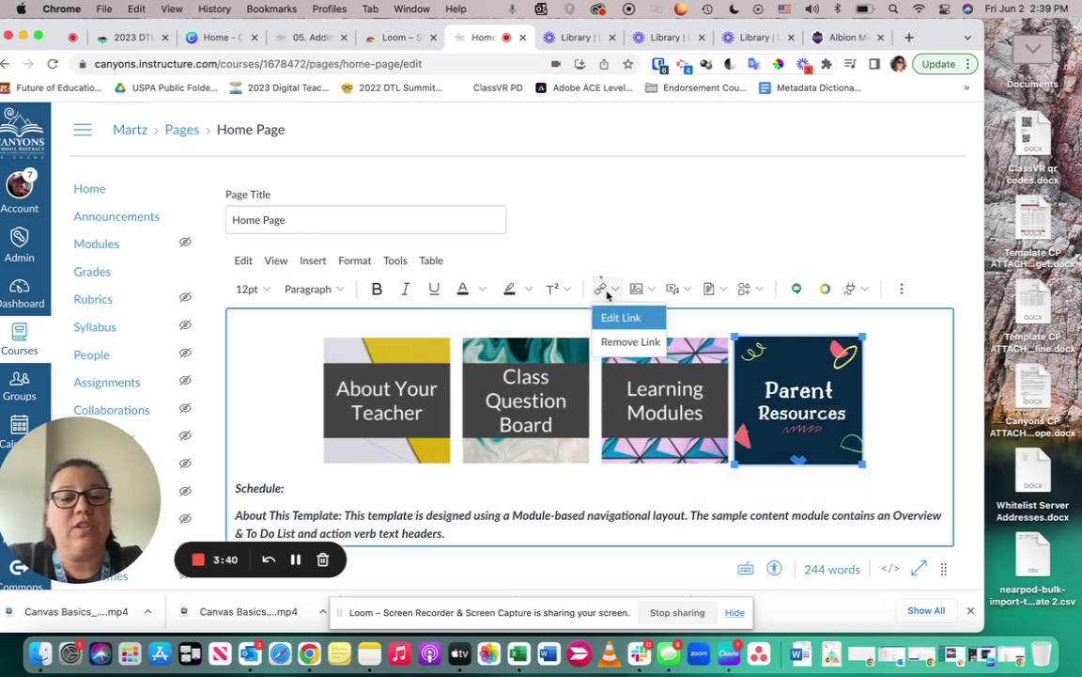
click(611, 341)
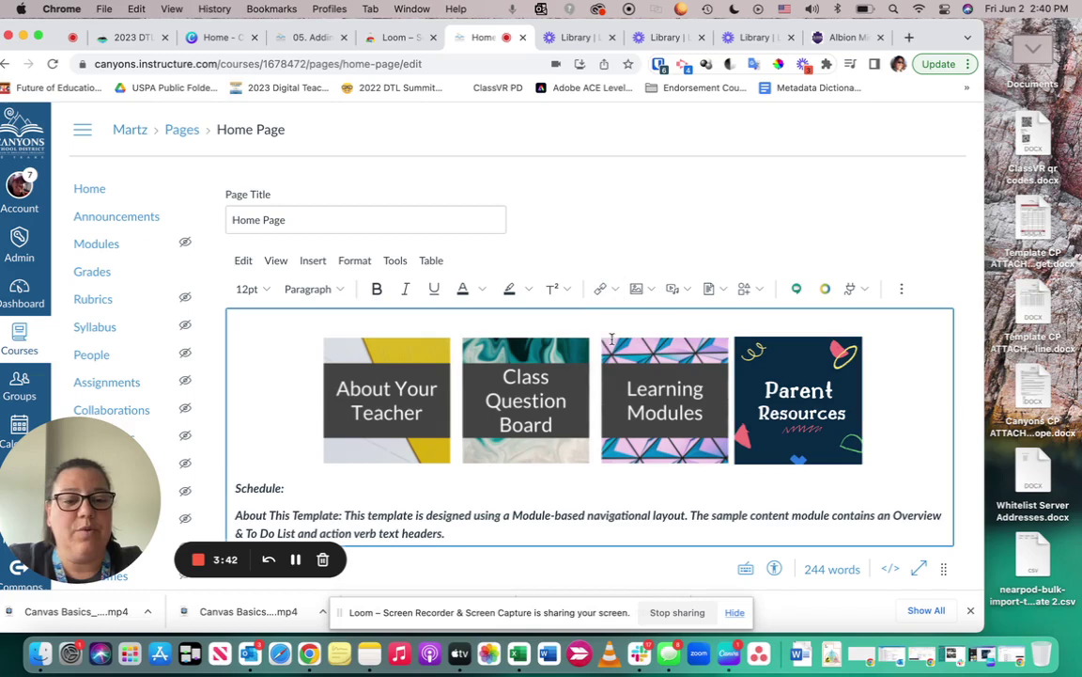
click(615, 292)
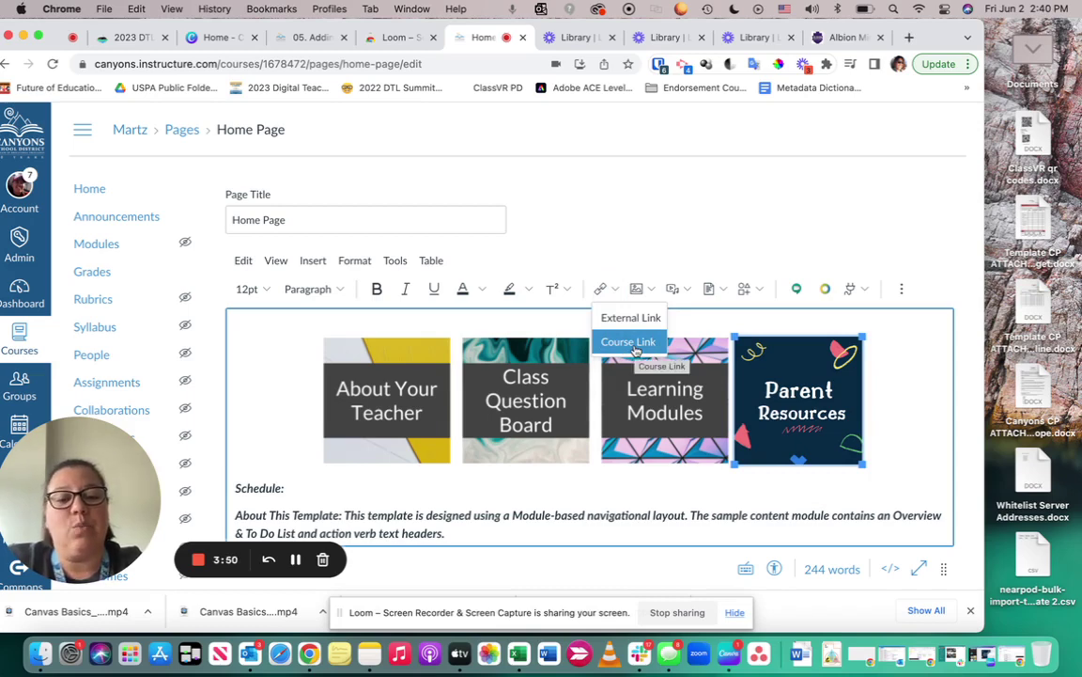
click(626, 344)
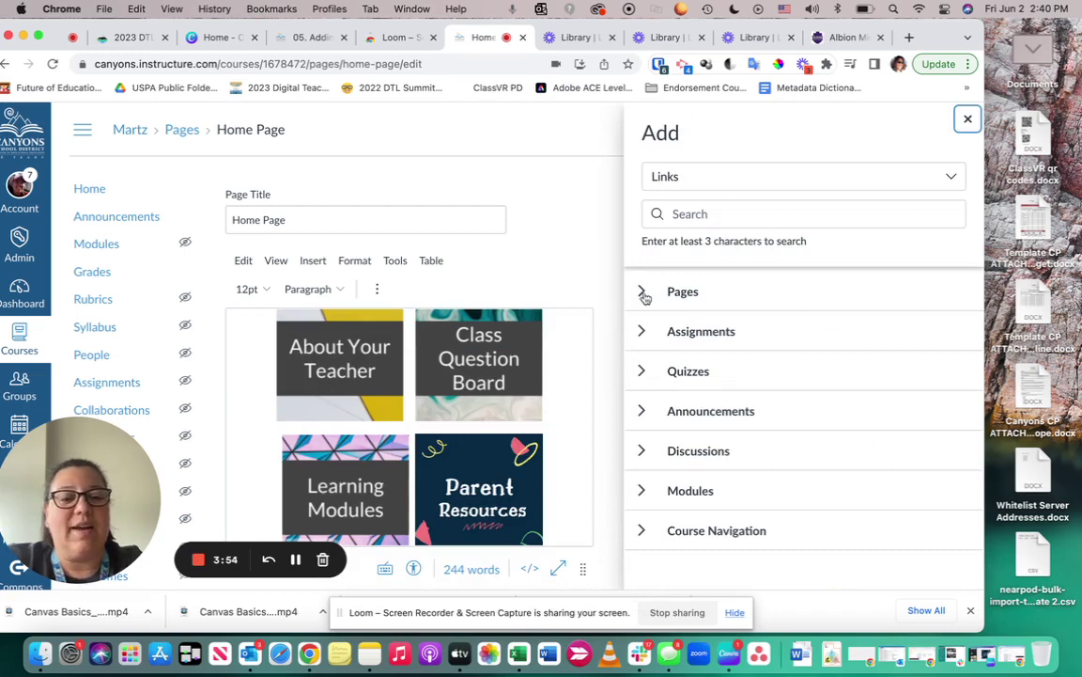
click(643, 292)
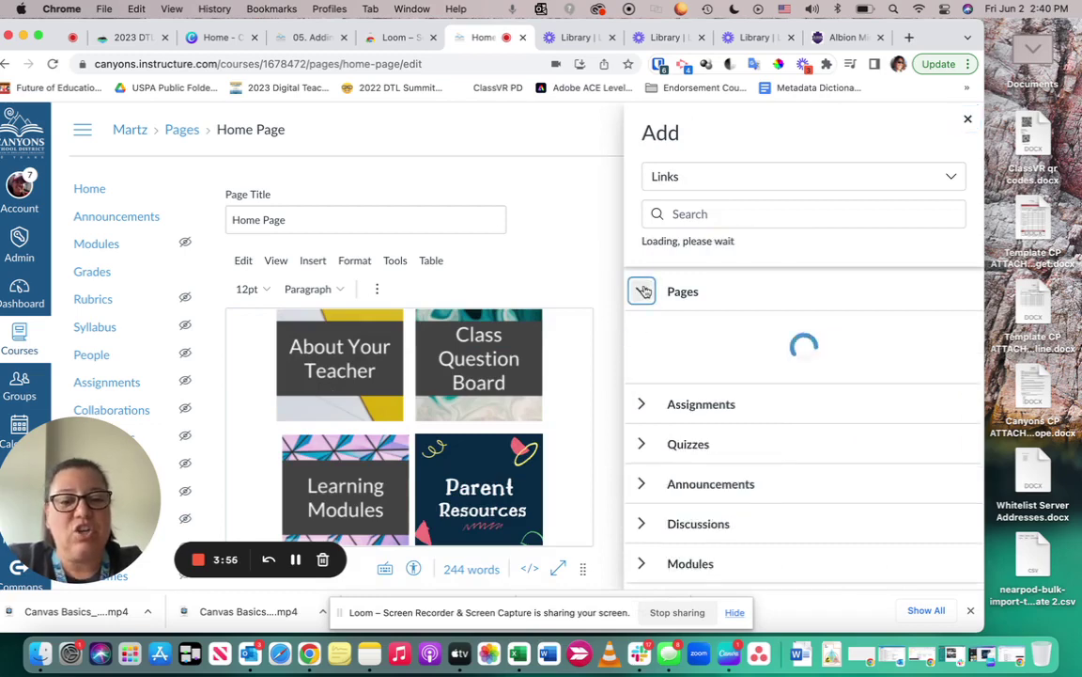
scroll(700, 346, down, 10)
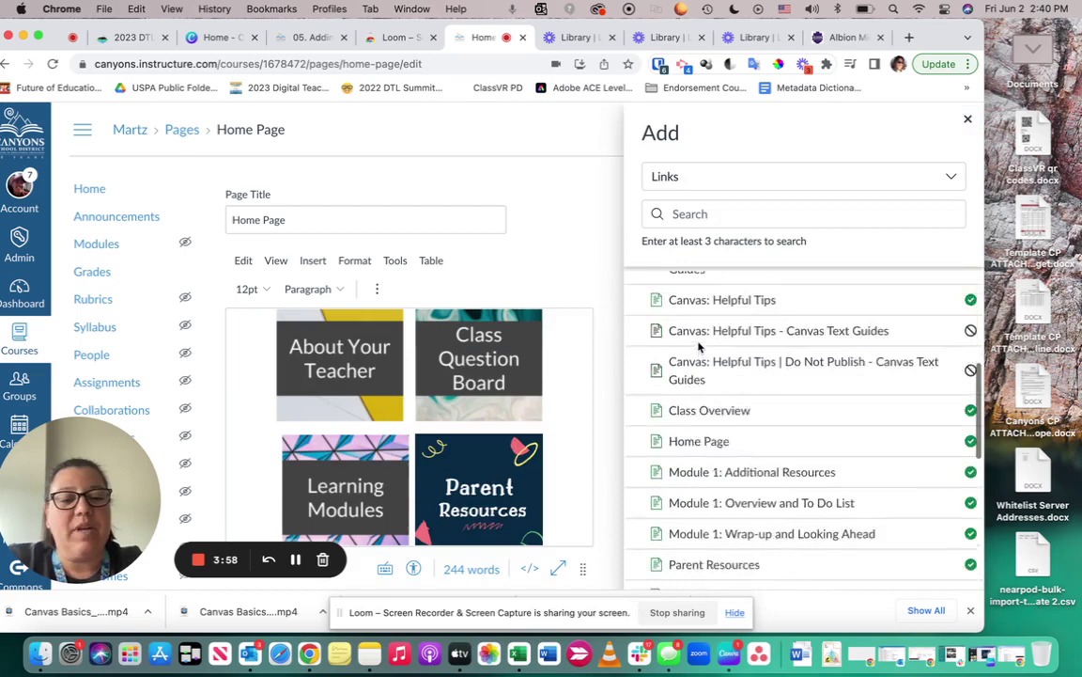
scroll(700, 346, down, 3)
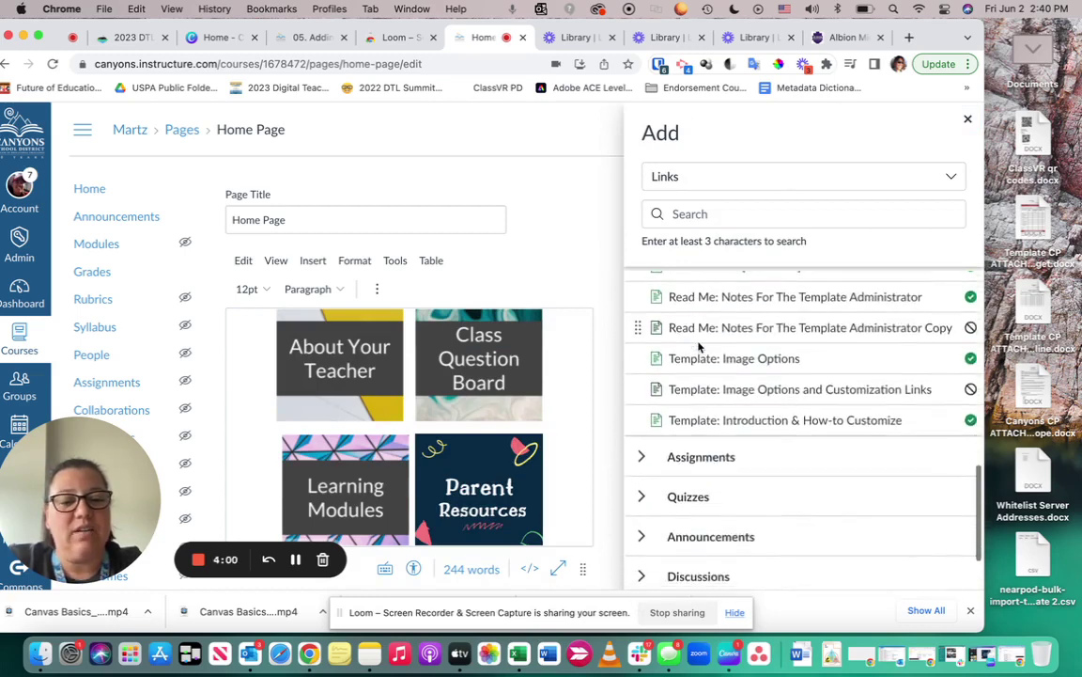
scroll(700, 346, up, 3)
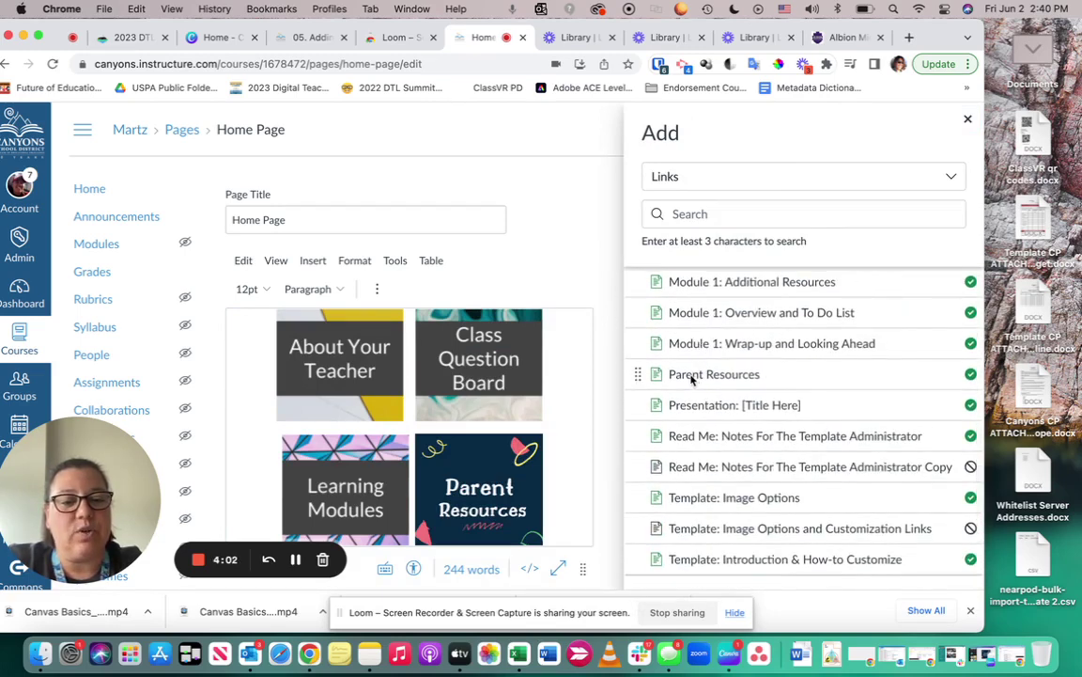
click(712, 216)
text(Pa)
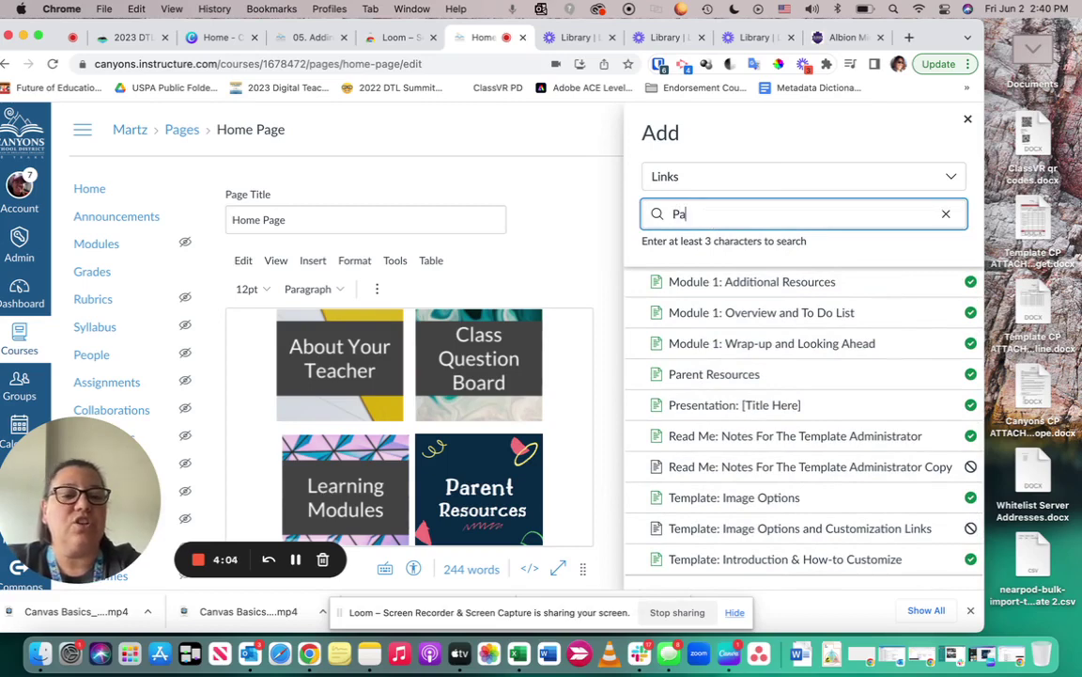
text(rent)
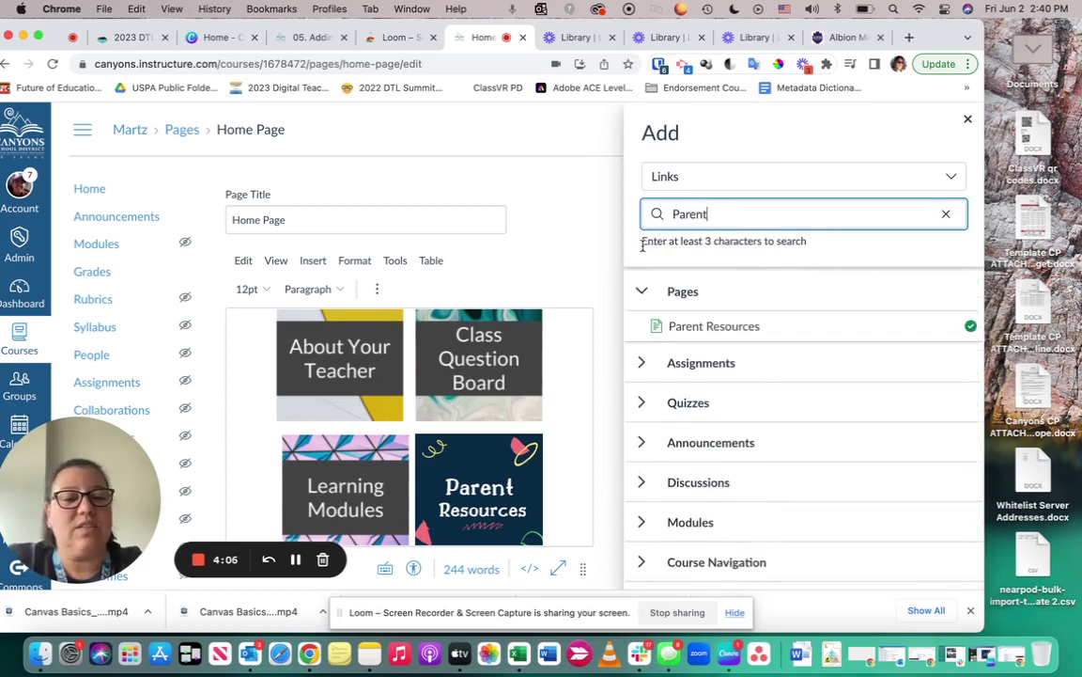
click(699, 328)
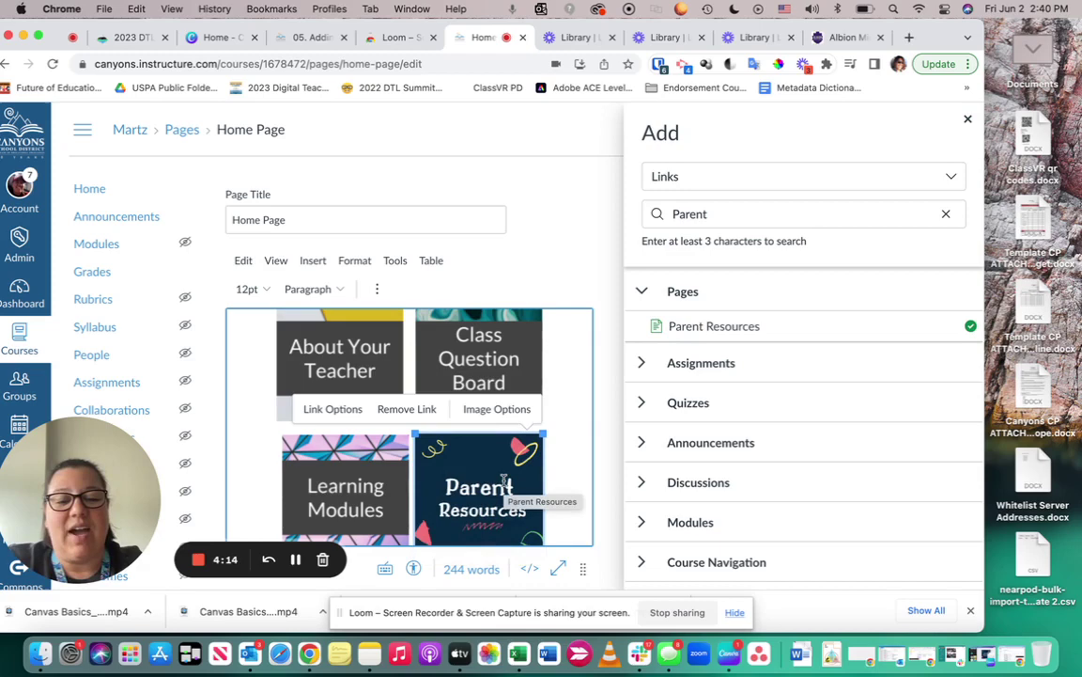
Dismiss the Add tray and save the Home Page, showing the four-tile Resources row
scroll(758, 442, down, 5)
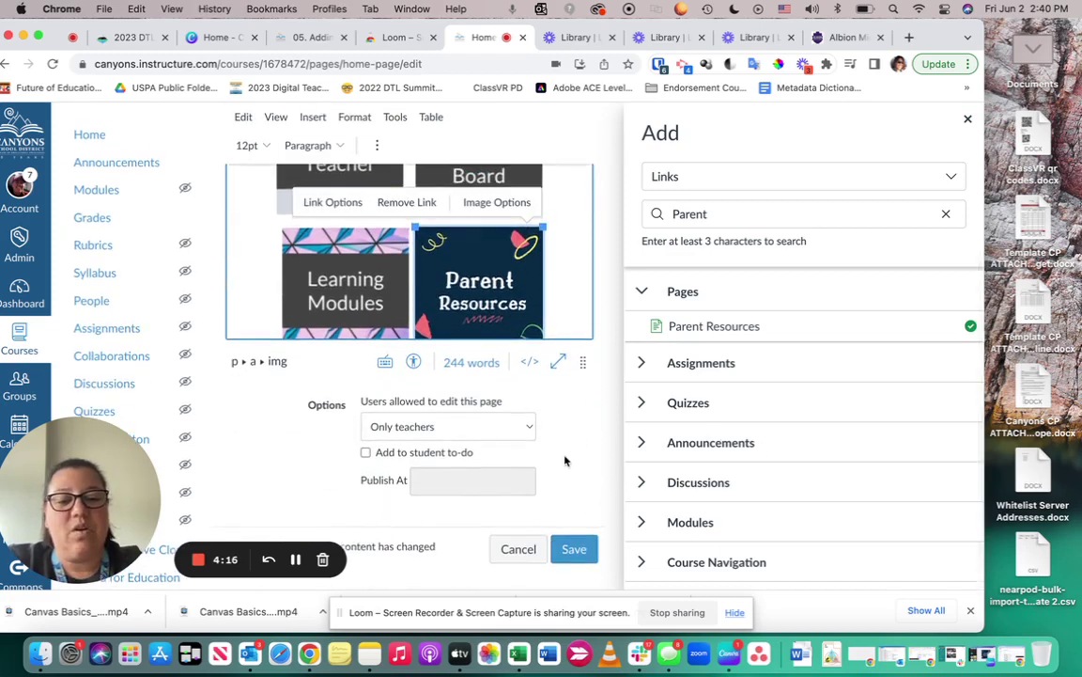
key(Escape)
scroll(668, 370, up, 5)
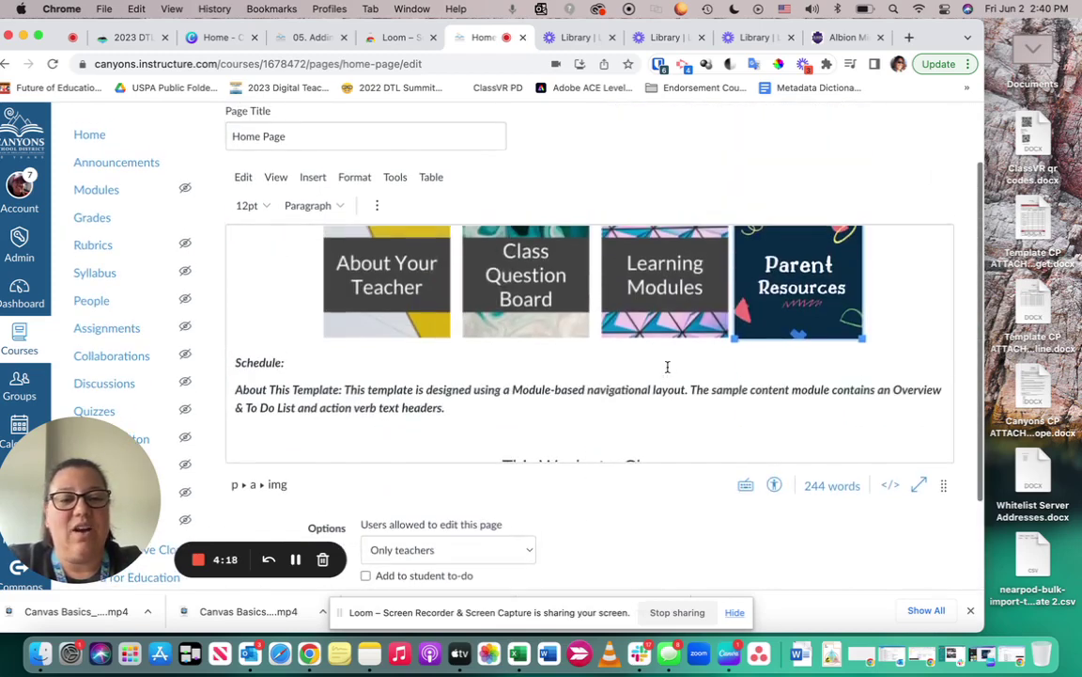
scroll(667, 368, down, 5)
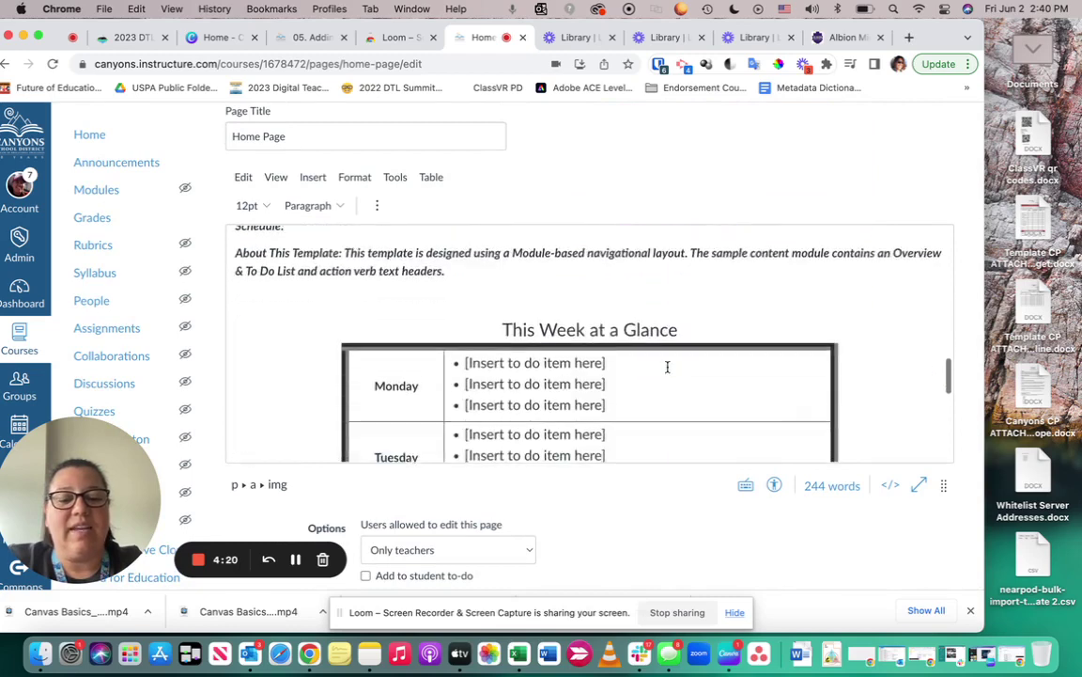
scroll(650, 549, down, 3)
click(928, 549)
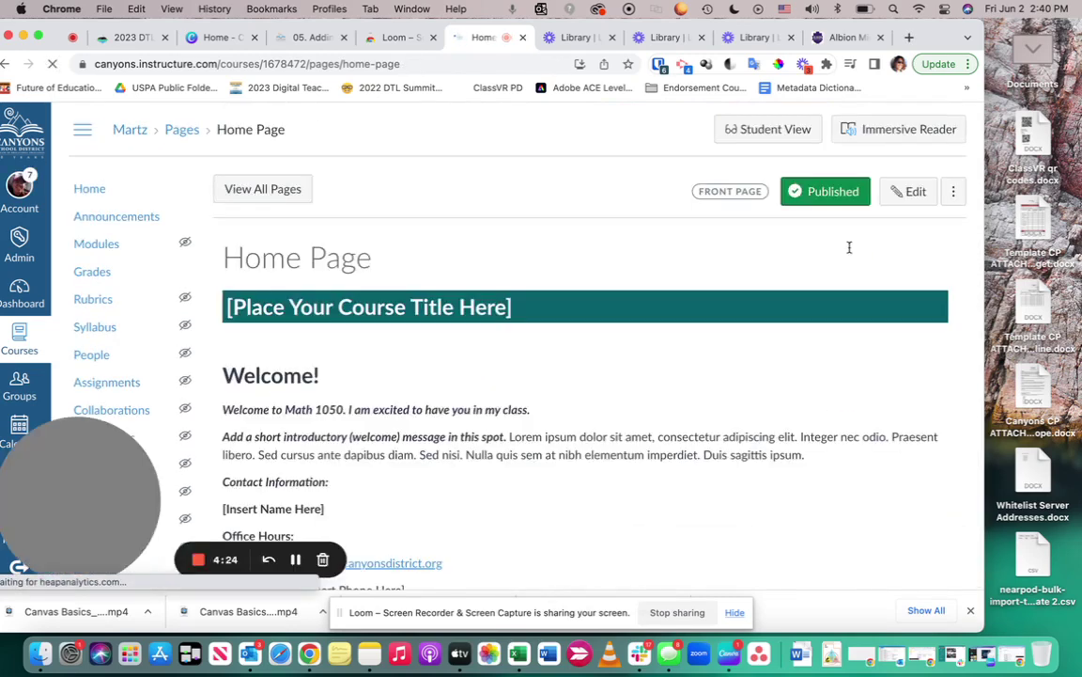
scroll(848, 247, down, 5)
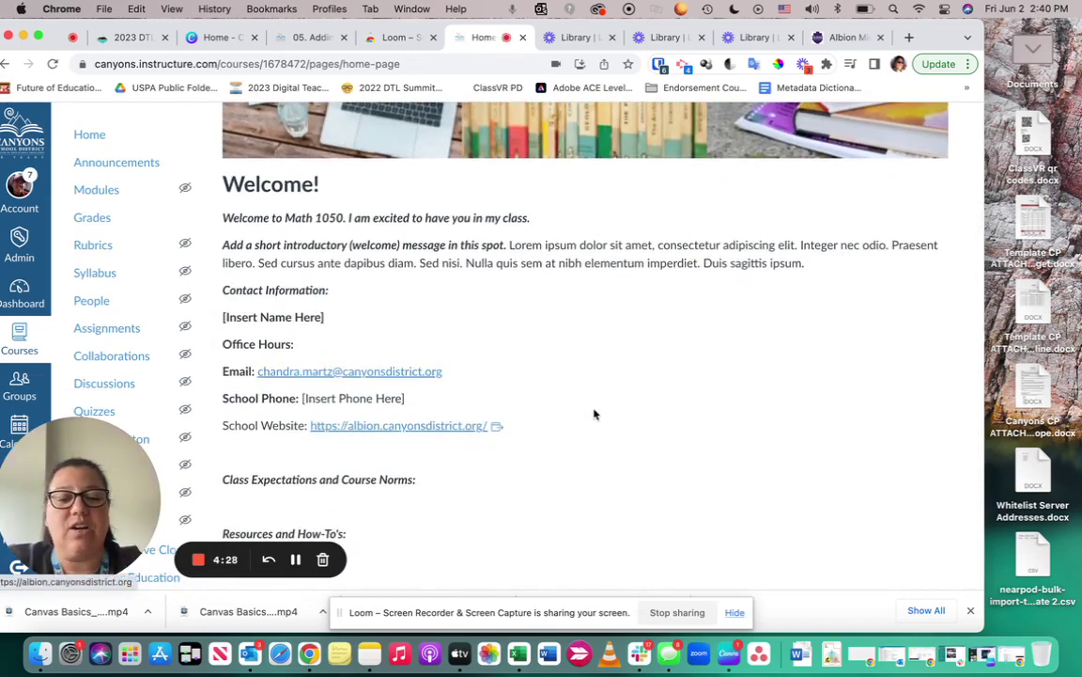
scroll(597, 414, down, 15)
scroll(597, 414, up, 10)
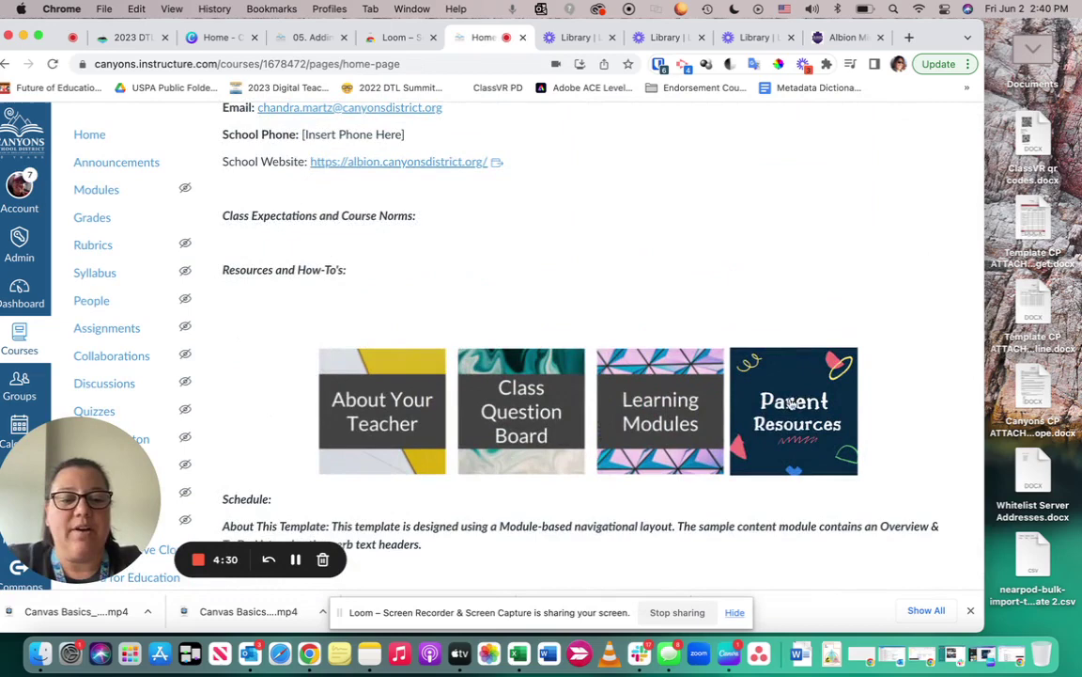
click(799, 427)
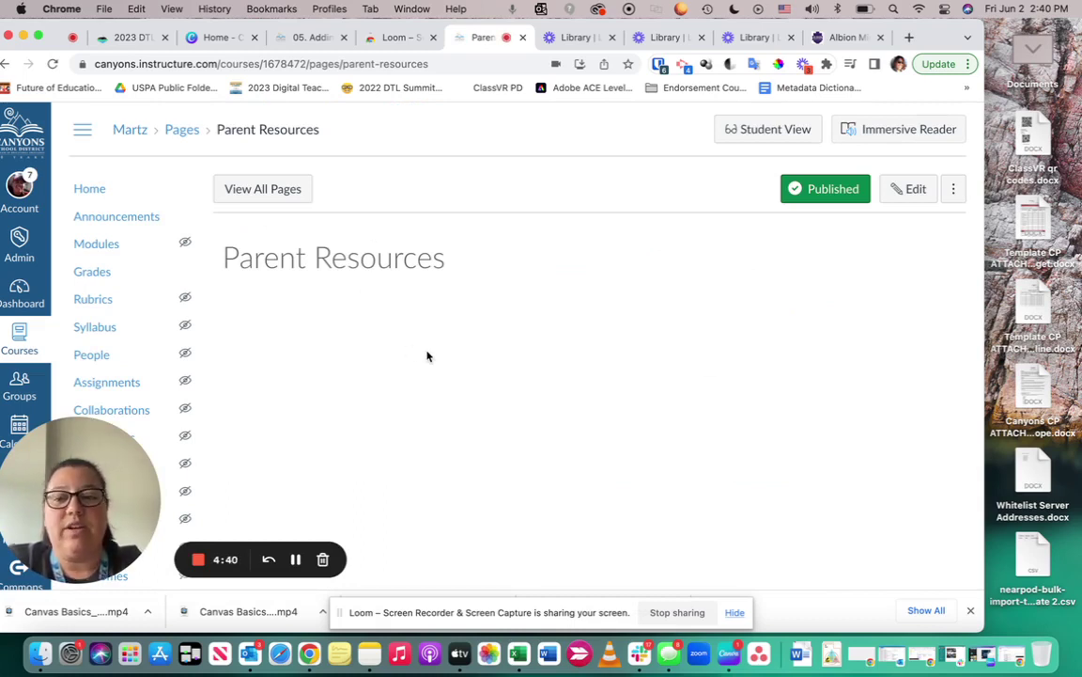
click(88, 188)
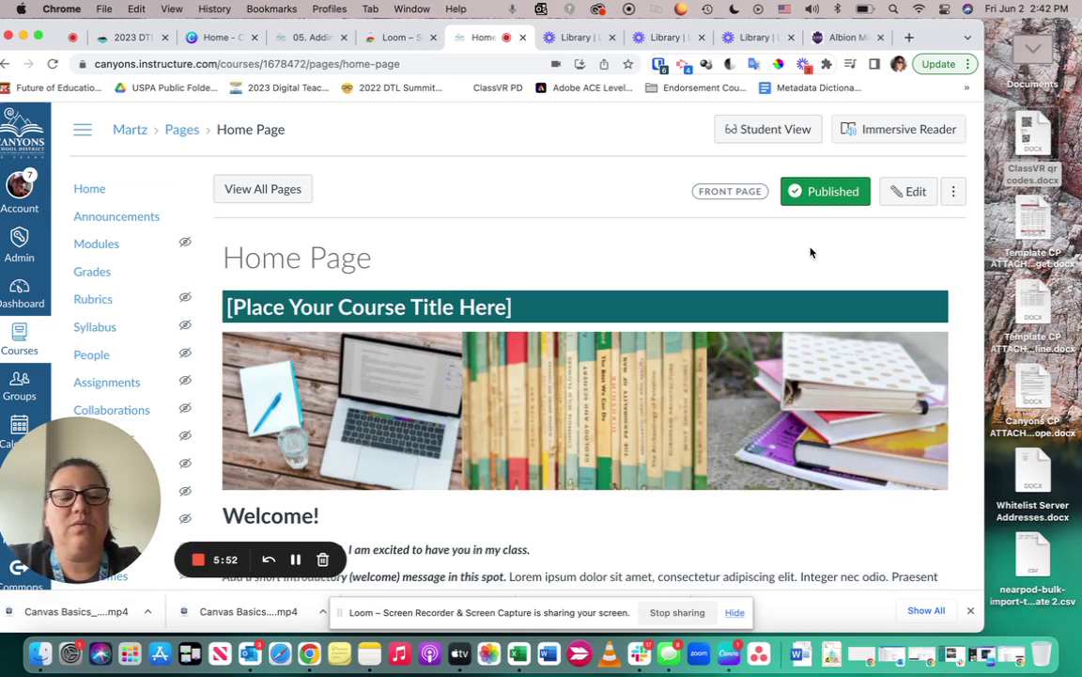
Open the Home Page in the editor and bring the Class Expectations section into view
click(912, 193)
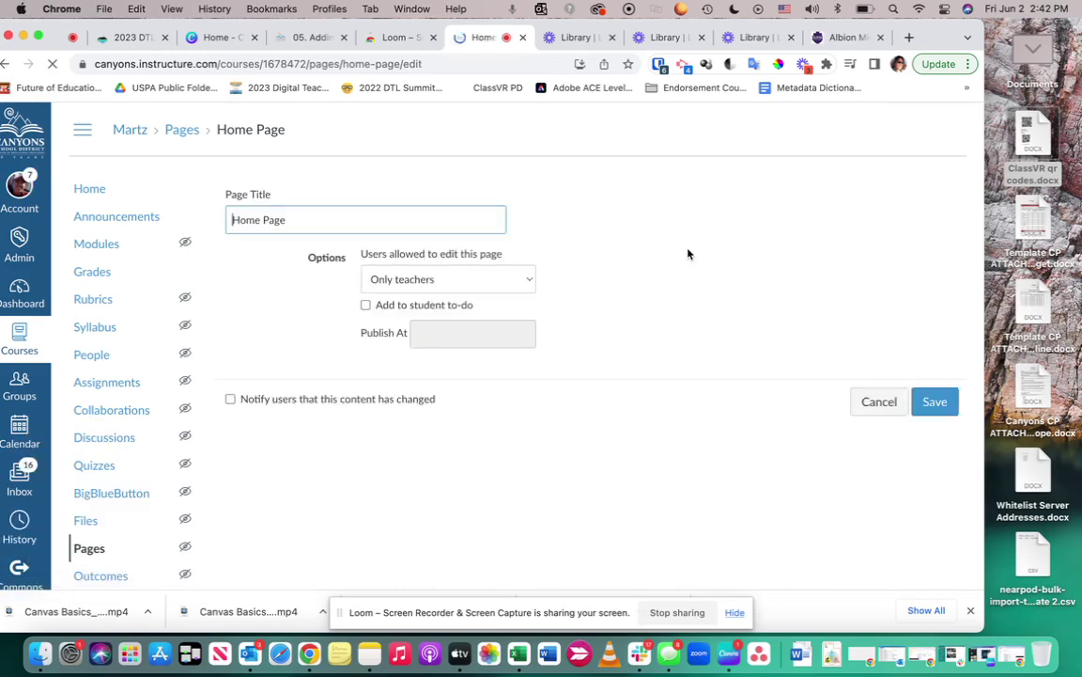
scroll(587, 273, down, 10)
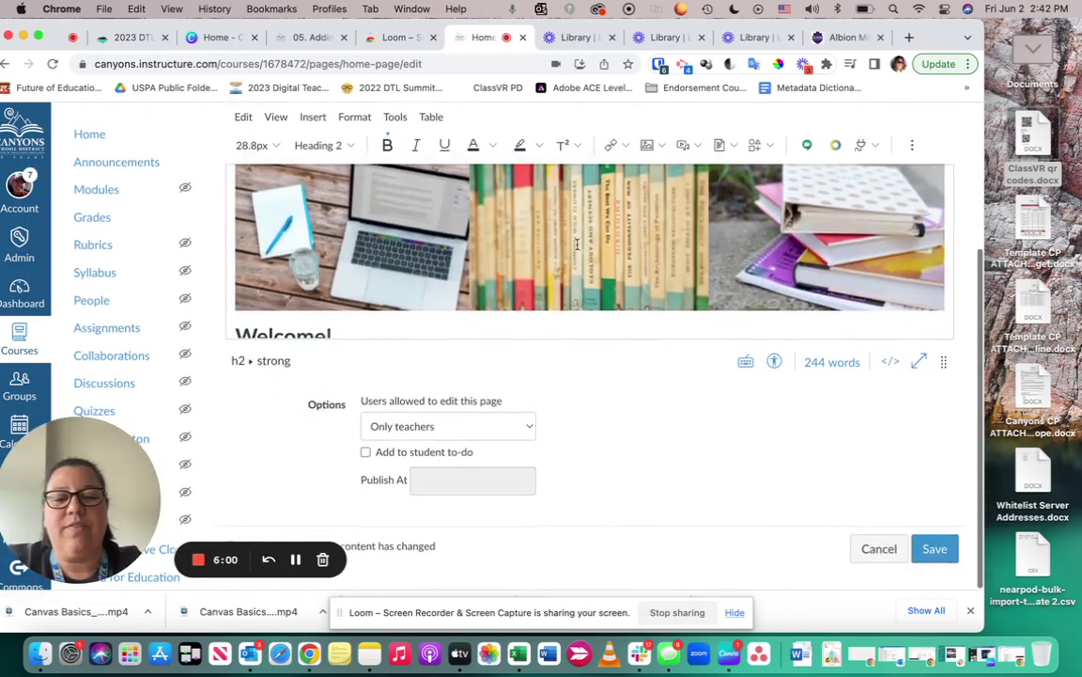
scroll(577, 244, down, 3)
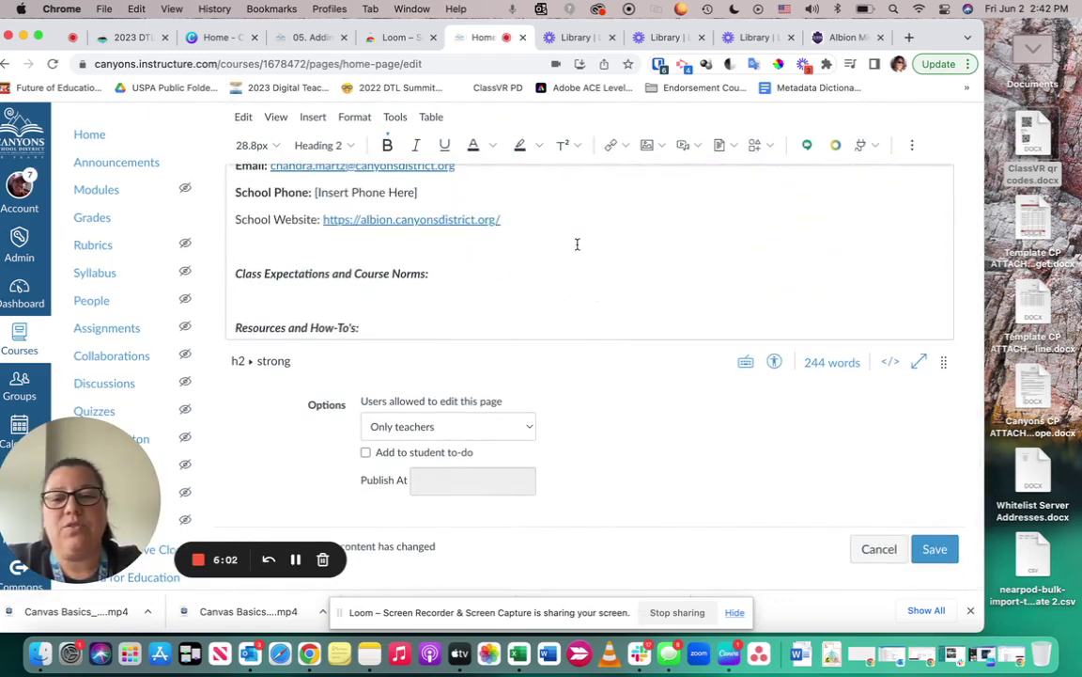
scroll(489, 263, up, 1)
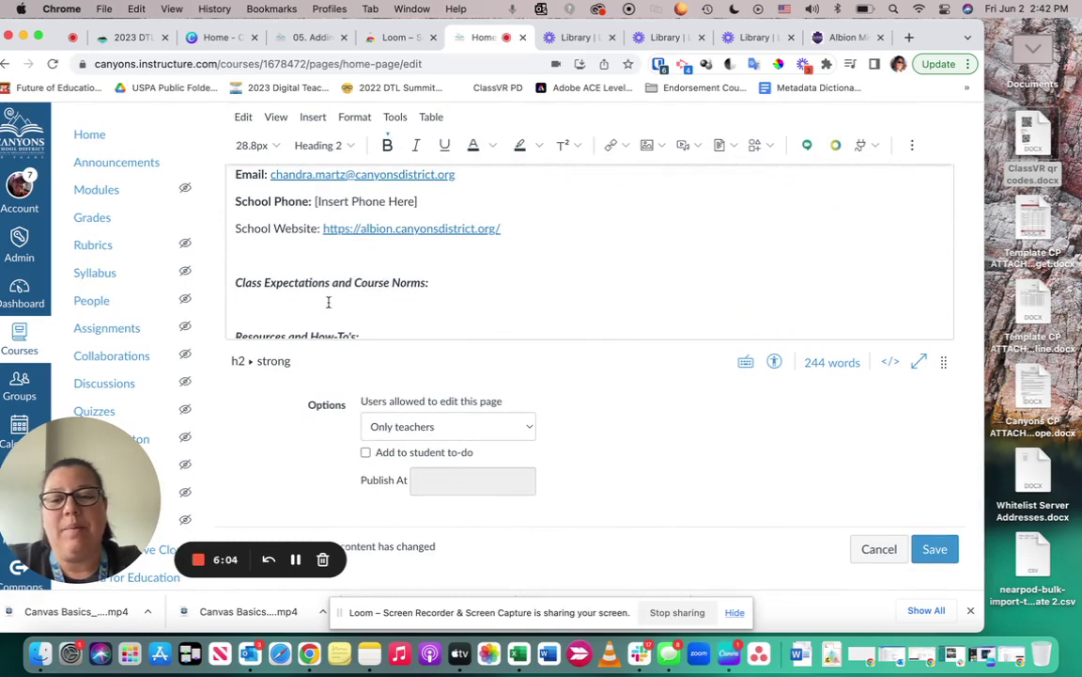
Select the full 'Class Expectations and Course Norms' heading text
drag(241, 282, 342, 280)
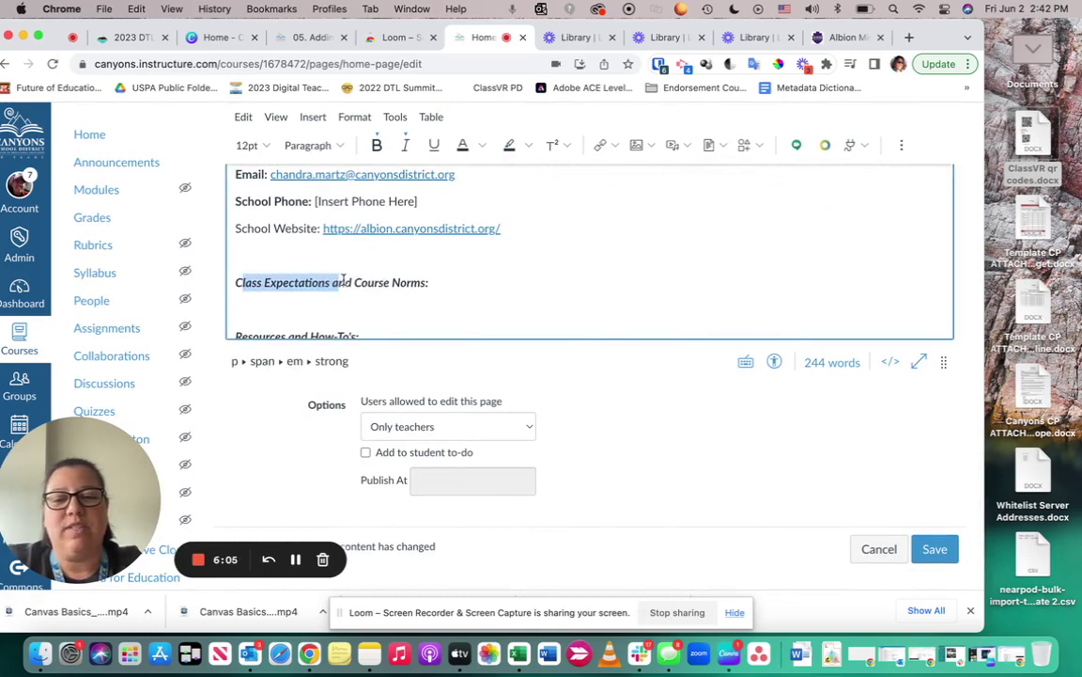
click(430, 279)
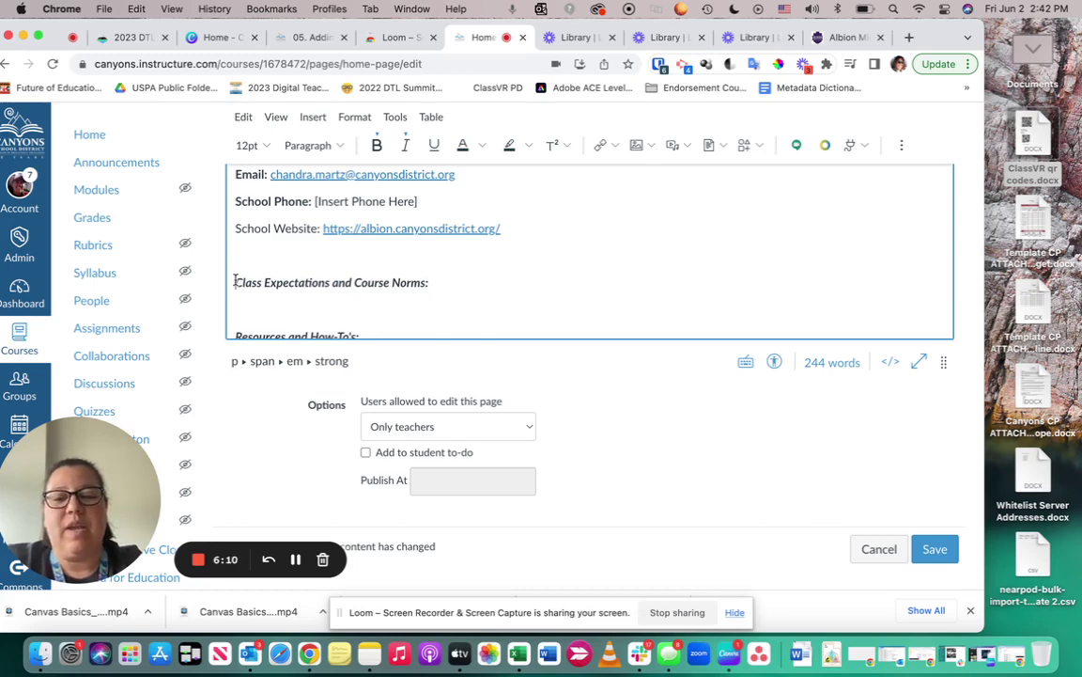
drag(235, 282, 433, 279)
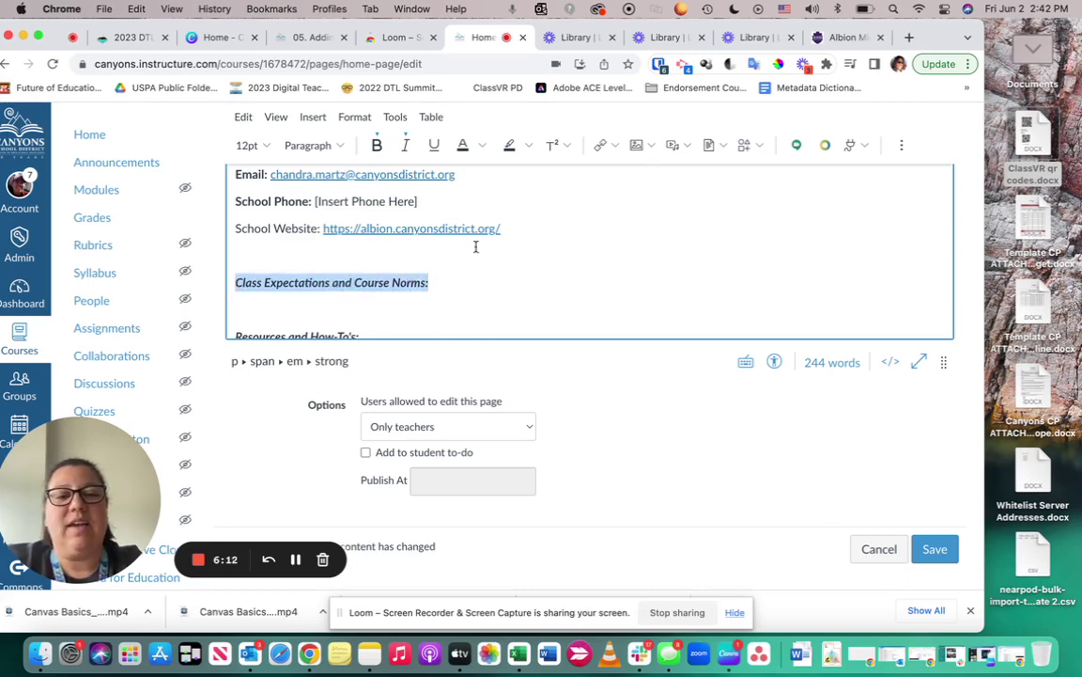
Upload 'ClassVR qr codes.docx' as a document and link it to the selected heading
click(723, 147)
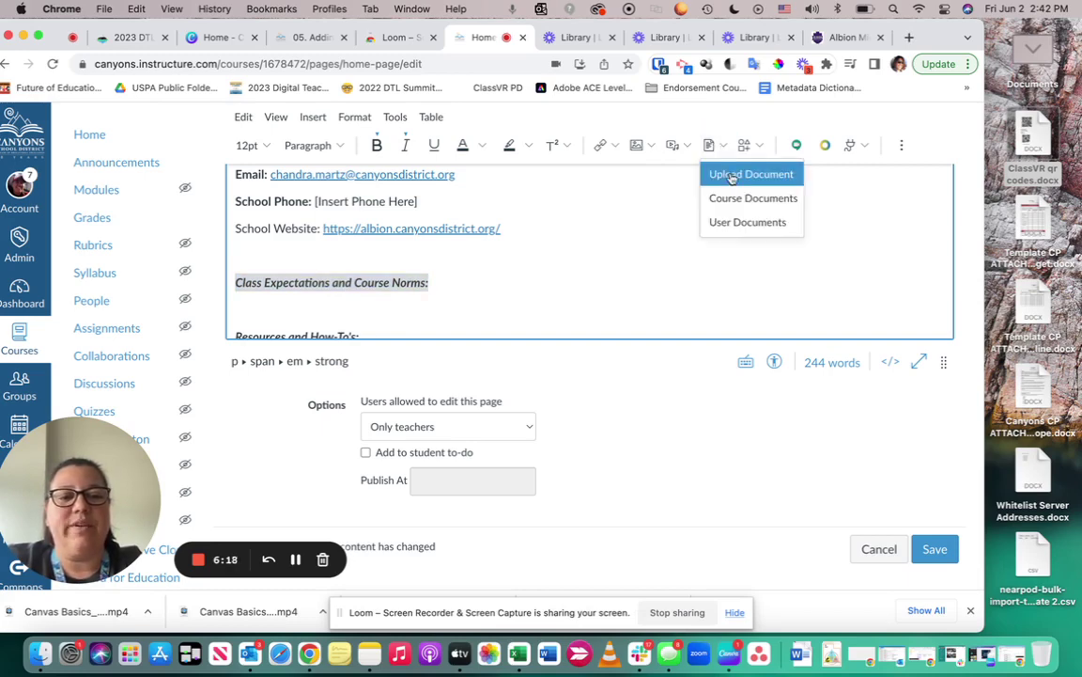
click(734, 176)
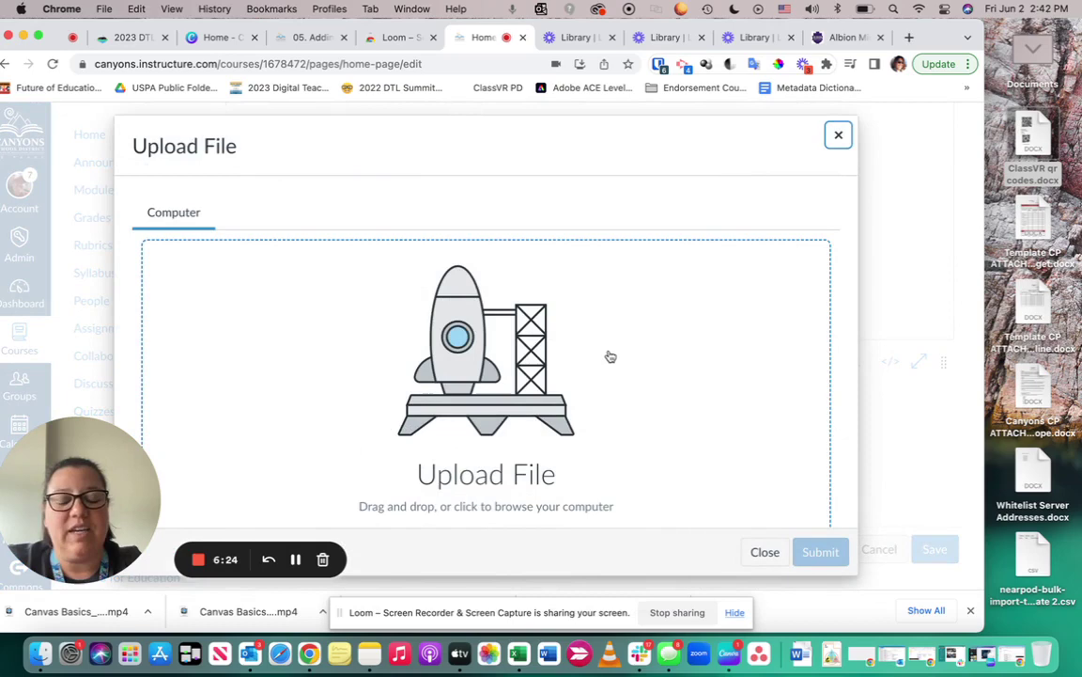
scroll(460, 404, down, 1)
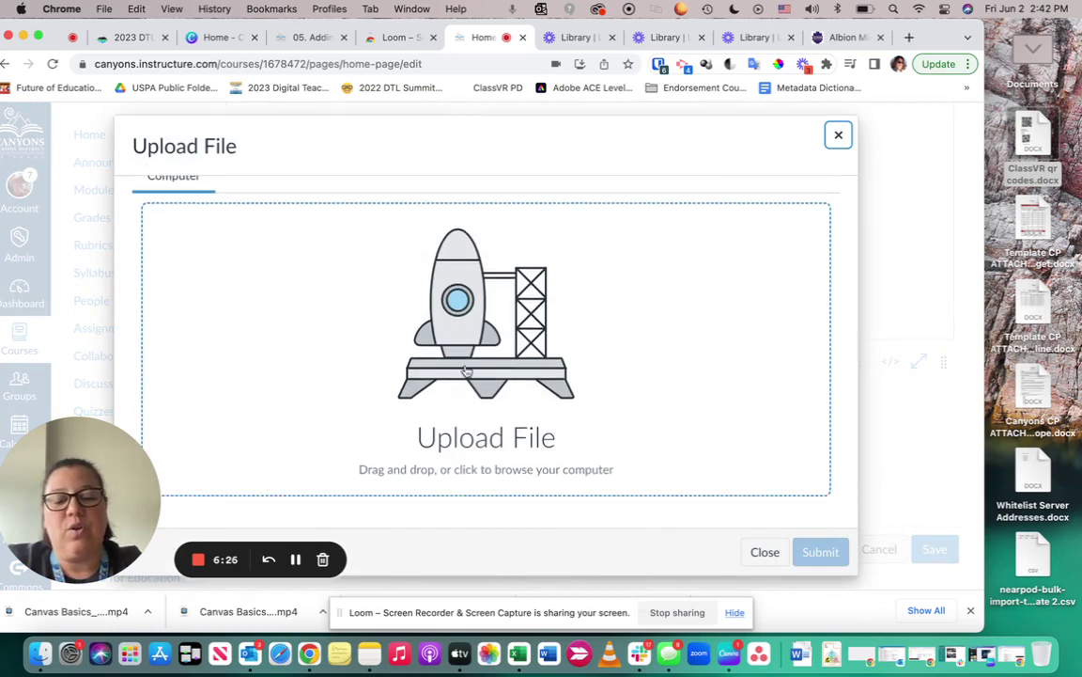
drag(1033, 131, 480, 310)
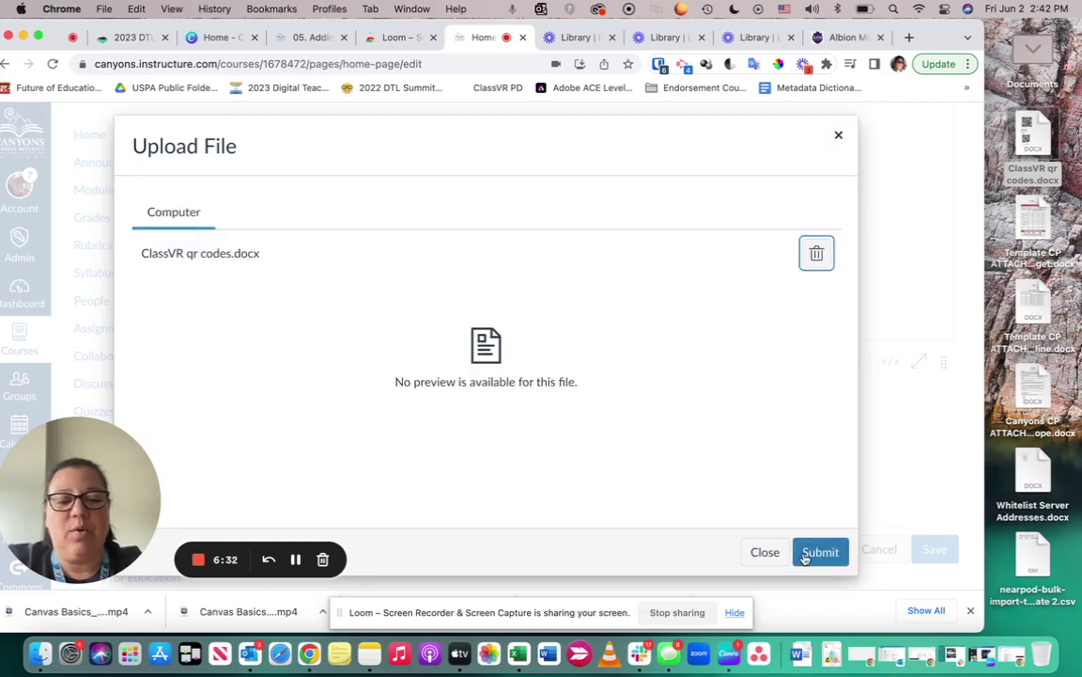
click(817, 553)
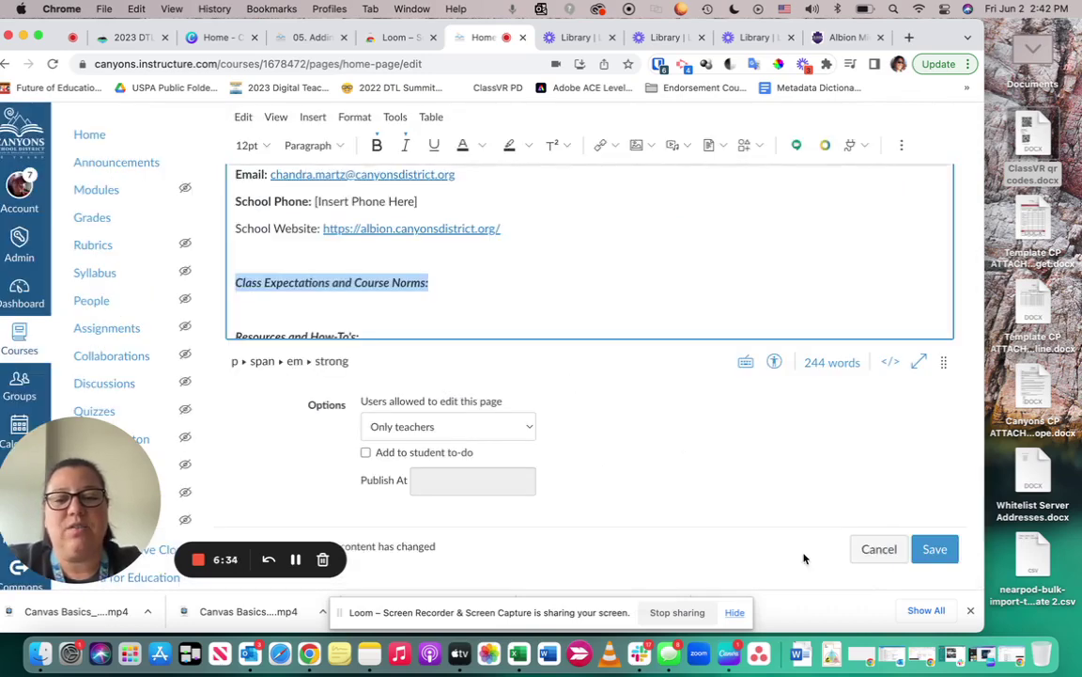
Deselect the heading, save the Home Page, and check the linked Class Expectations heading
click(583, 307)
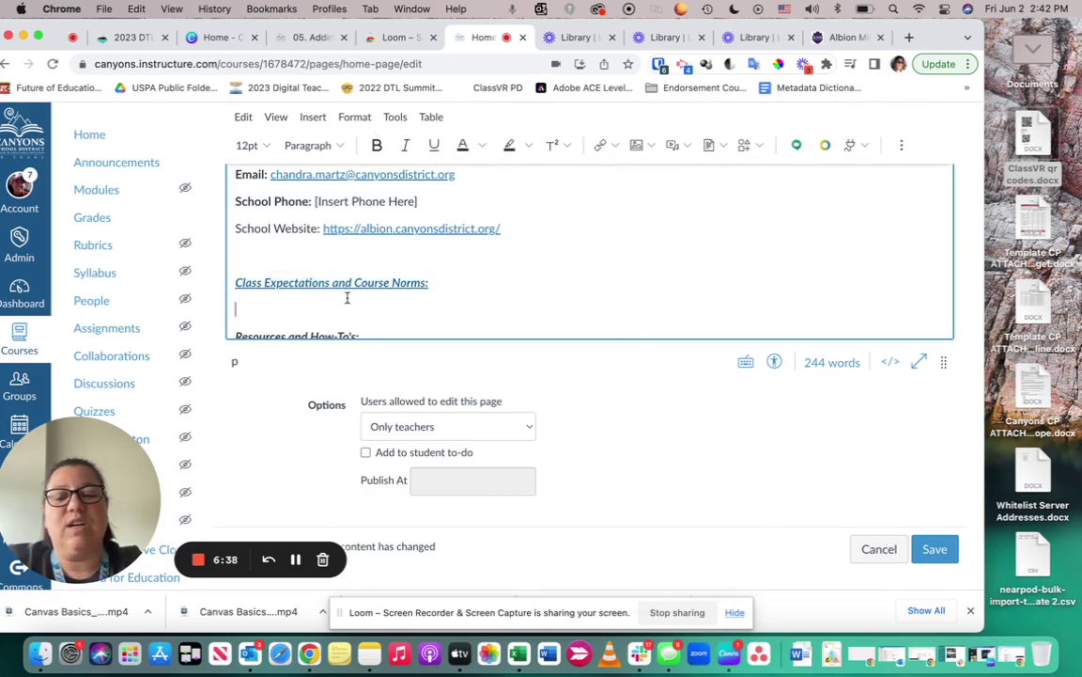
scroll(351, 297, up, 1)
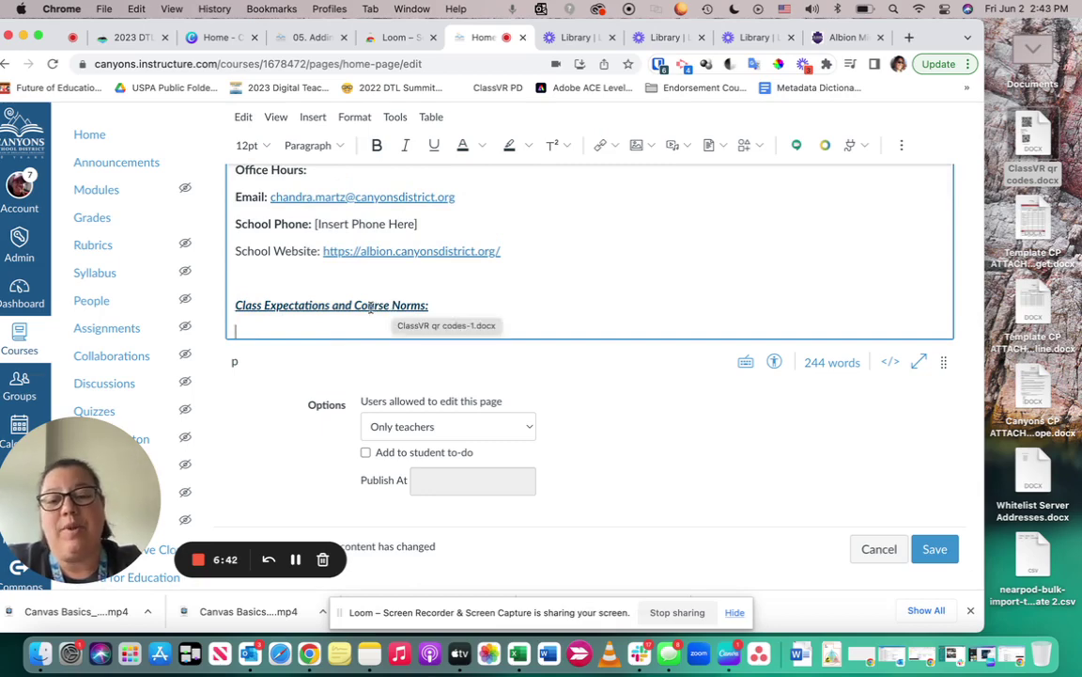
click(931, 550)
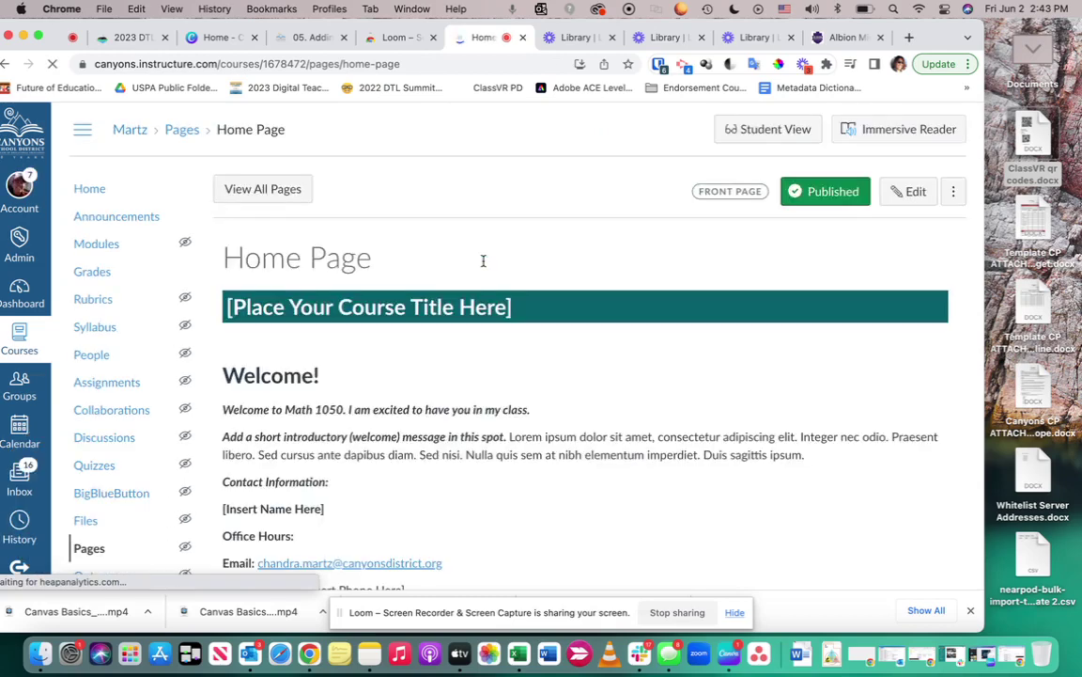
scroll(479, 261, down, 8)
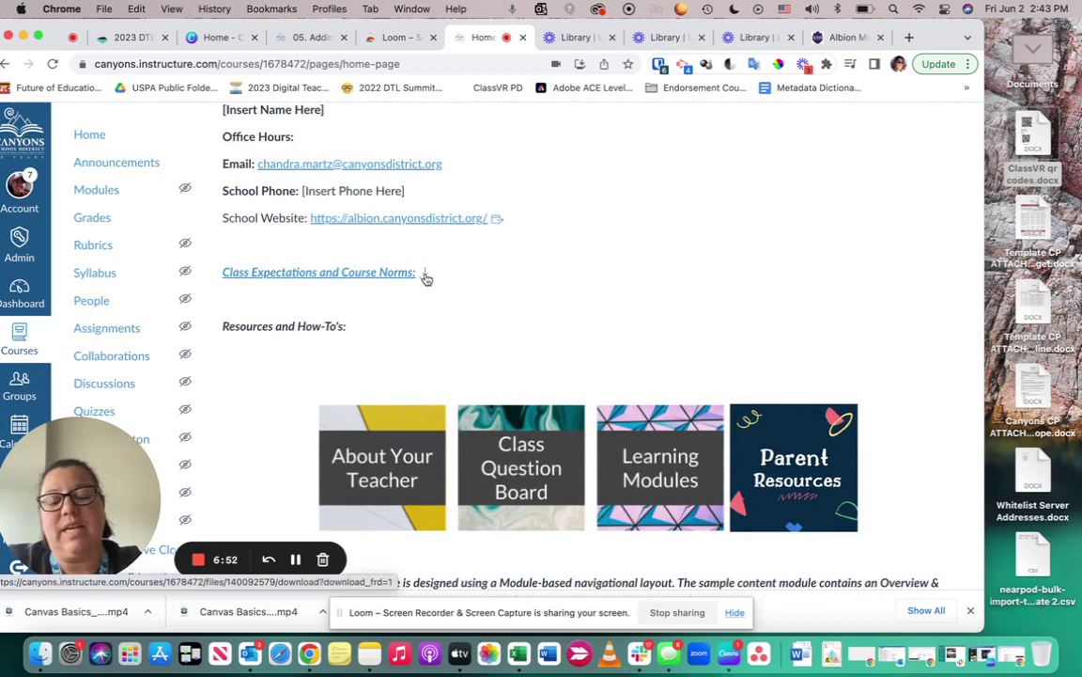
scroll(426, 277, up, 5)
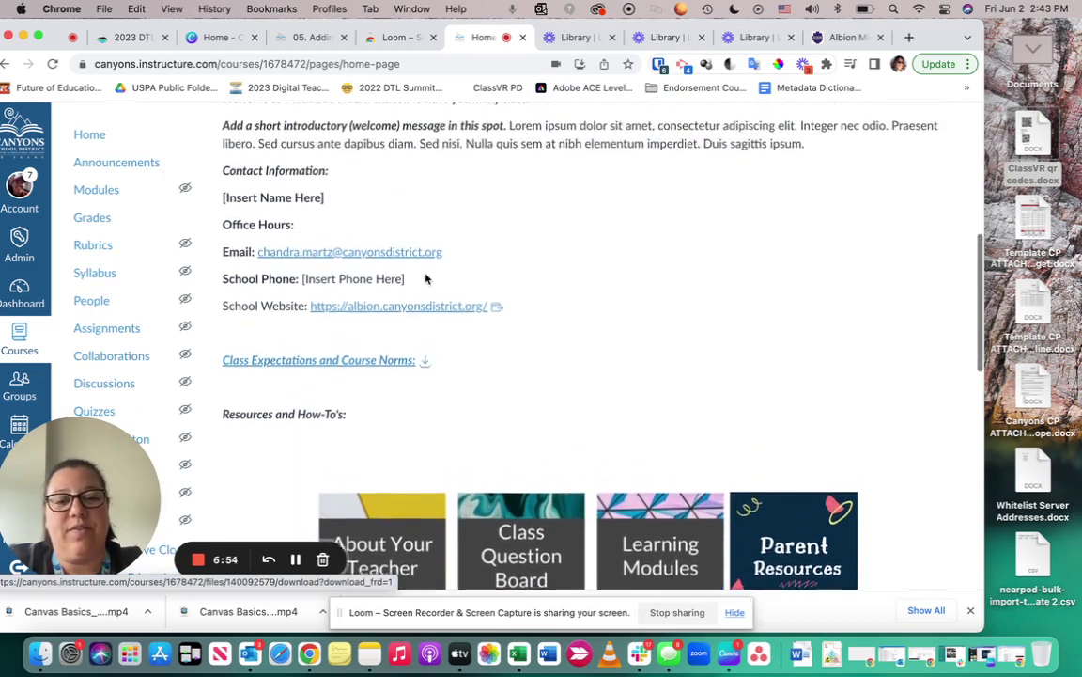